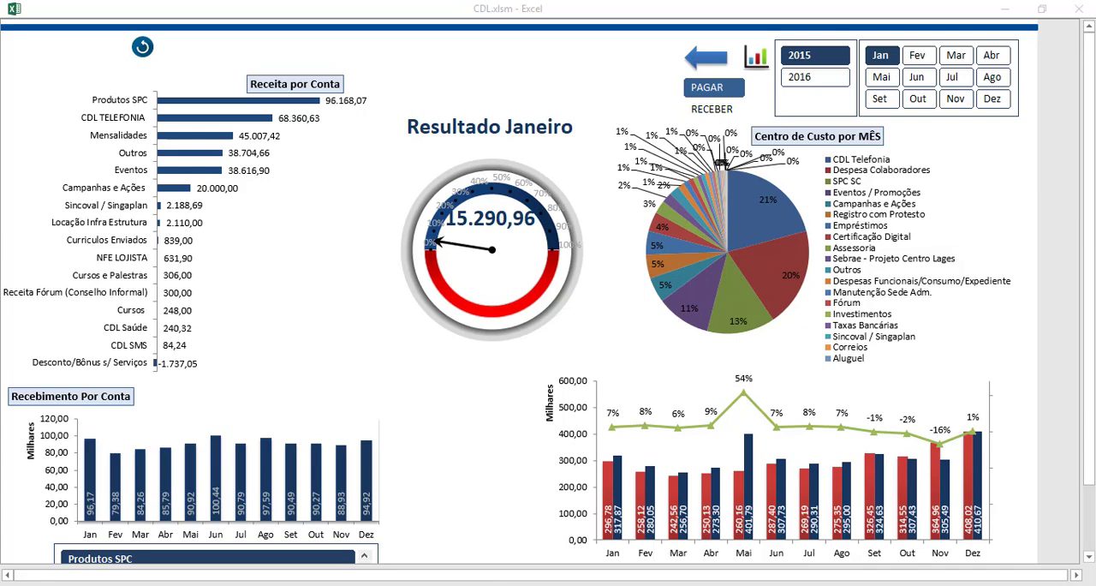
Examine the client, payment method and month entries of the sales table in the tab_dinamica1.xlsx workbook
left_click(295, 539)
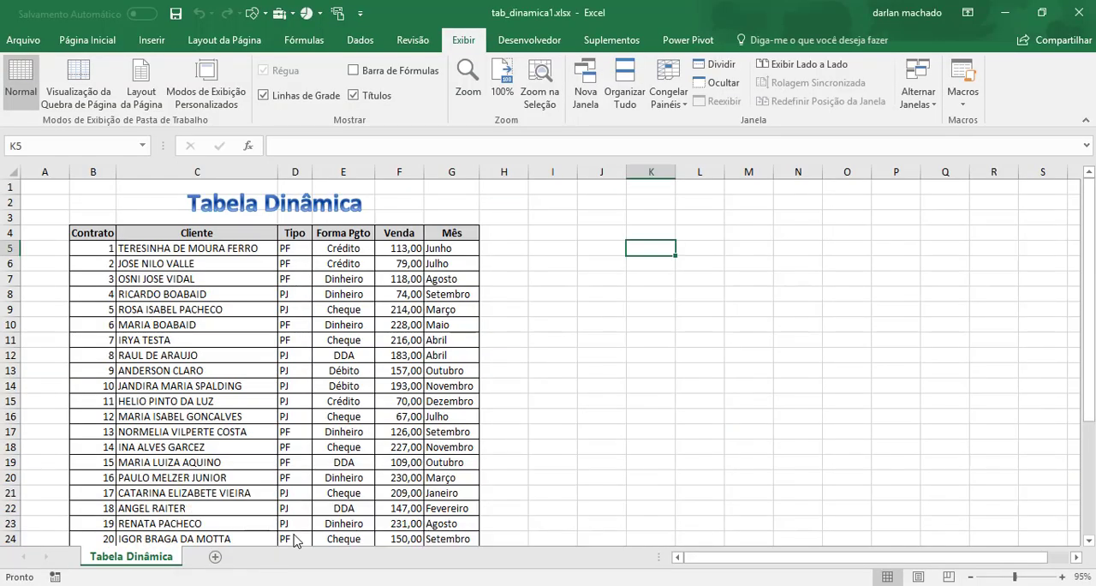
left_click(468, 405)
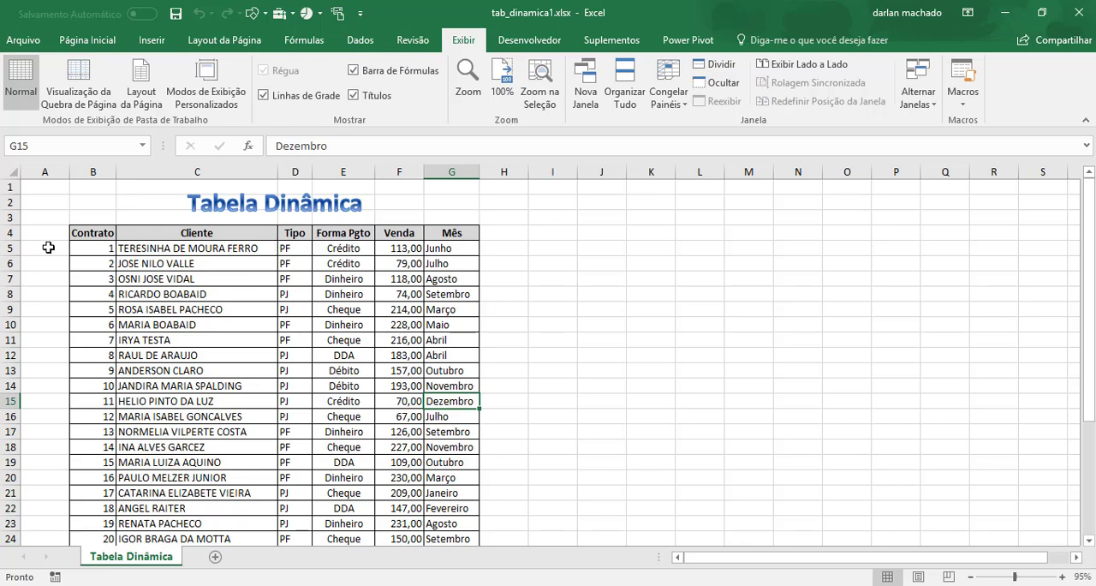
left_click(136, 270)
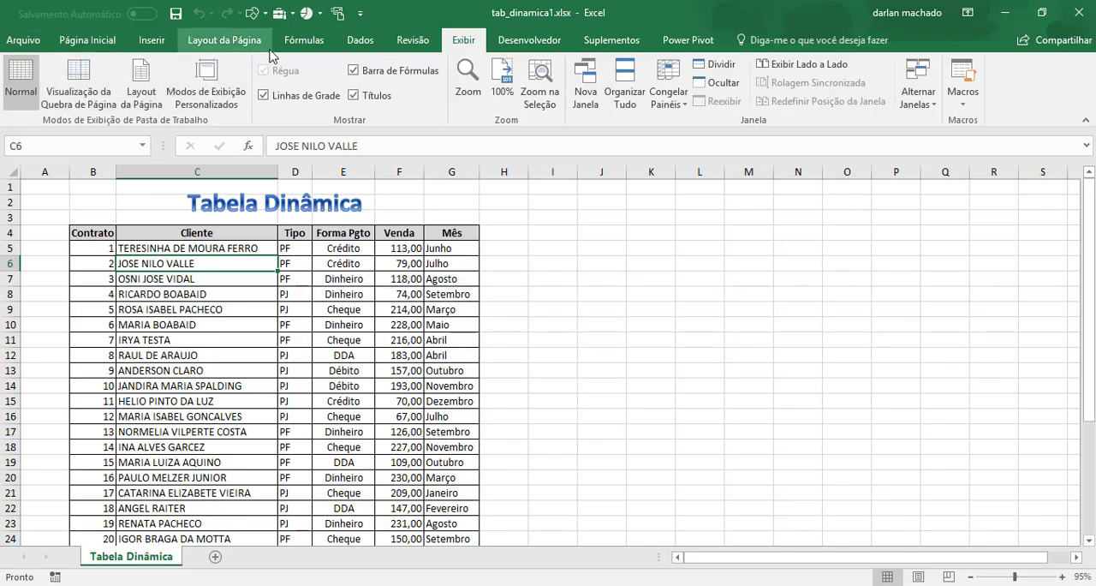
left_click(170, 280)
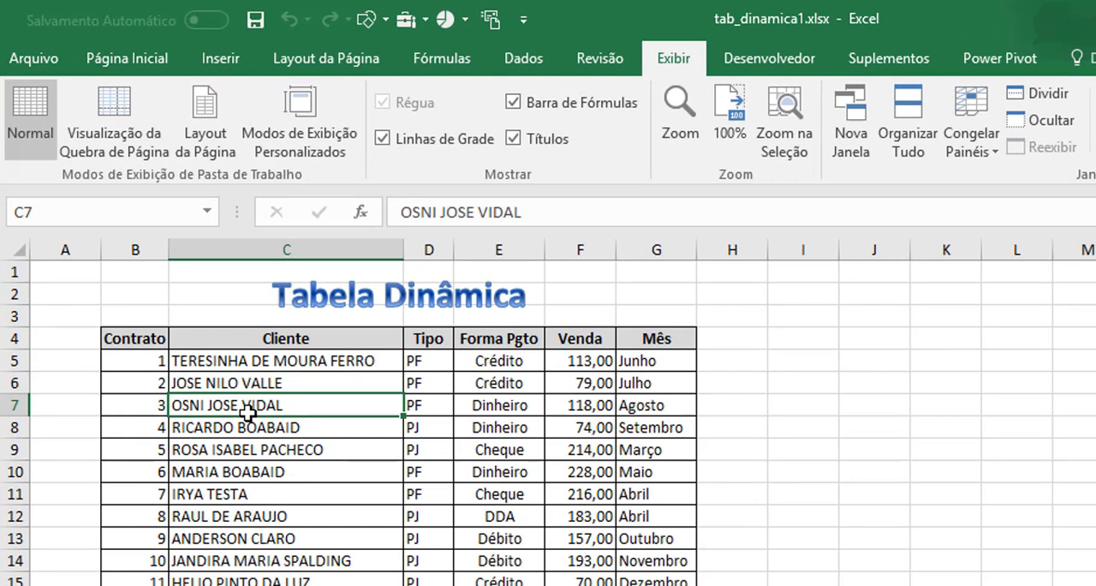
left_click(484, 411)
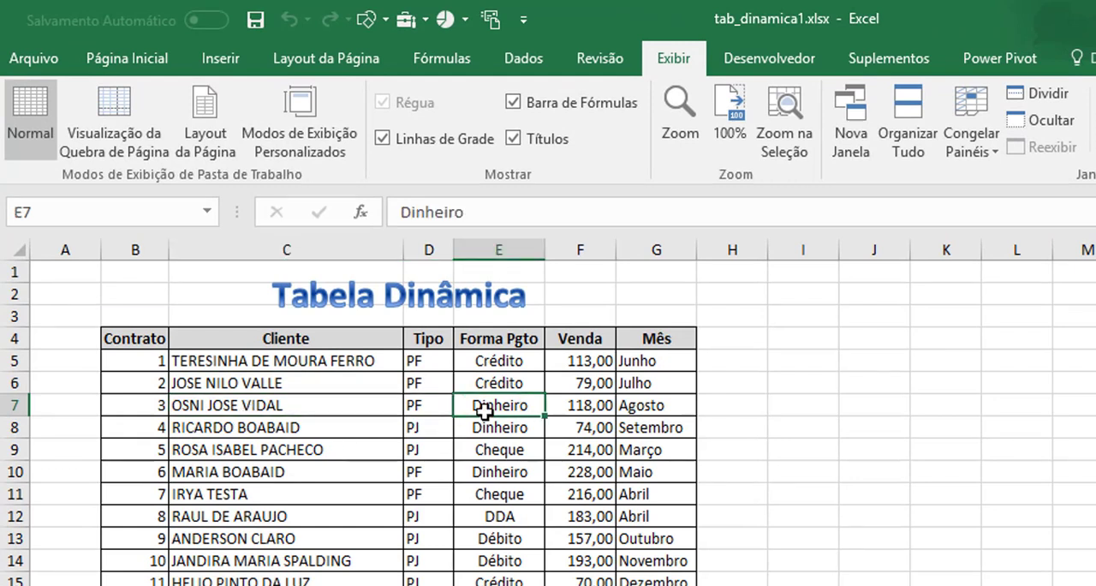
Create a pivot table from the range 'Tabela Dinâmica'!$B$4:$G$35 on a new worksheet (Nova Planilha)
left_click(246, 337)
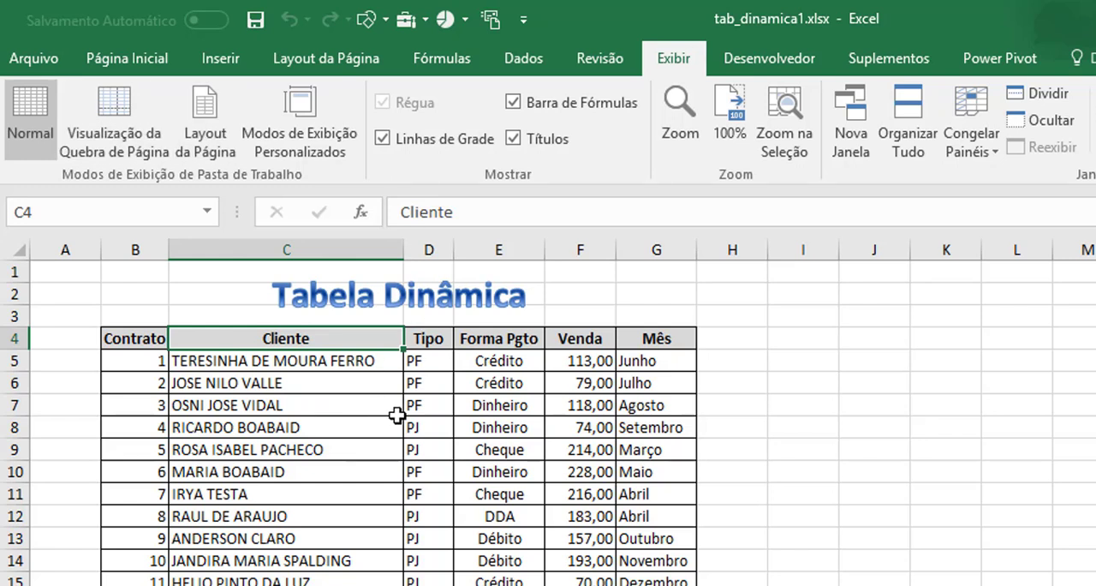
left_click(220, 59)
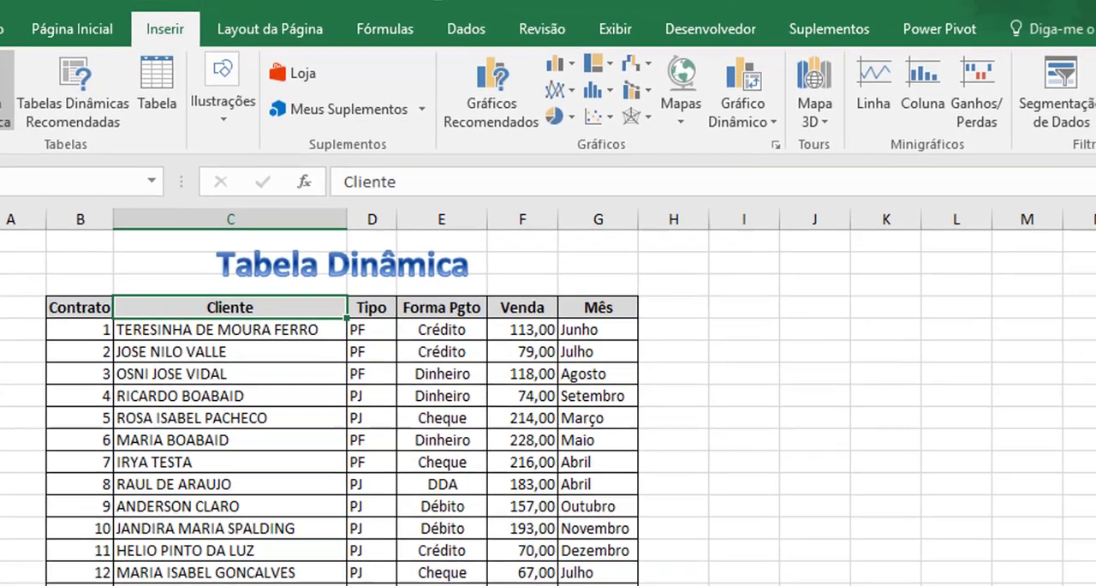
left_click(42, 109)
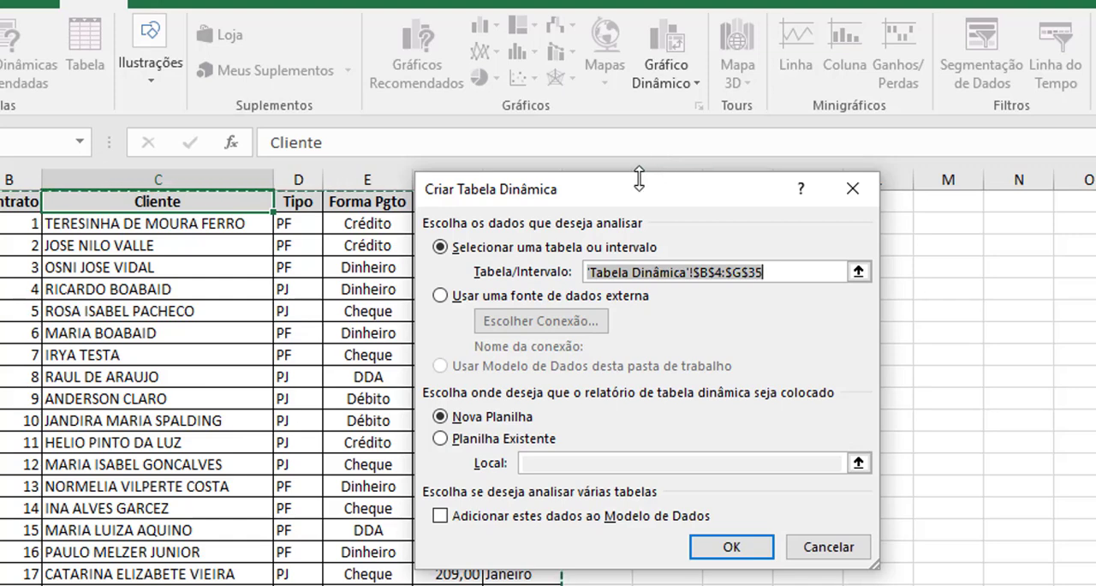
left_click_drag(640, 190, 942, 150)
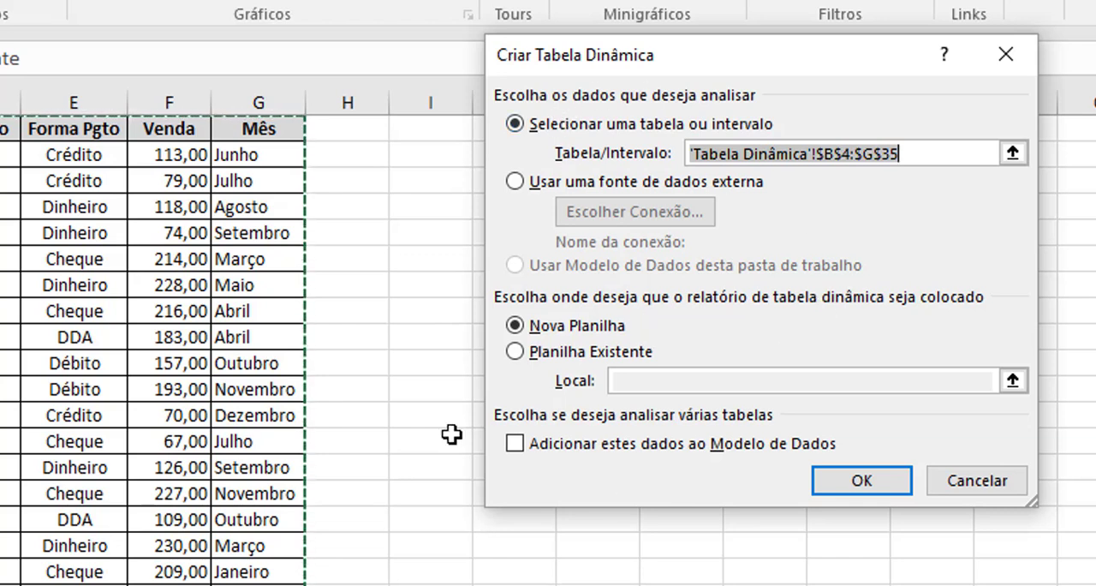
left_click(516, 351)
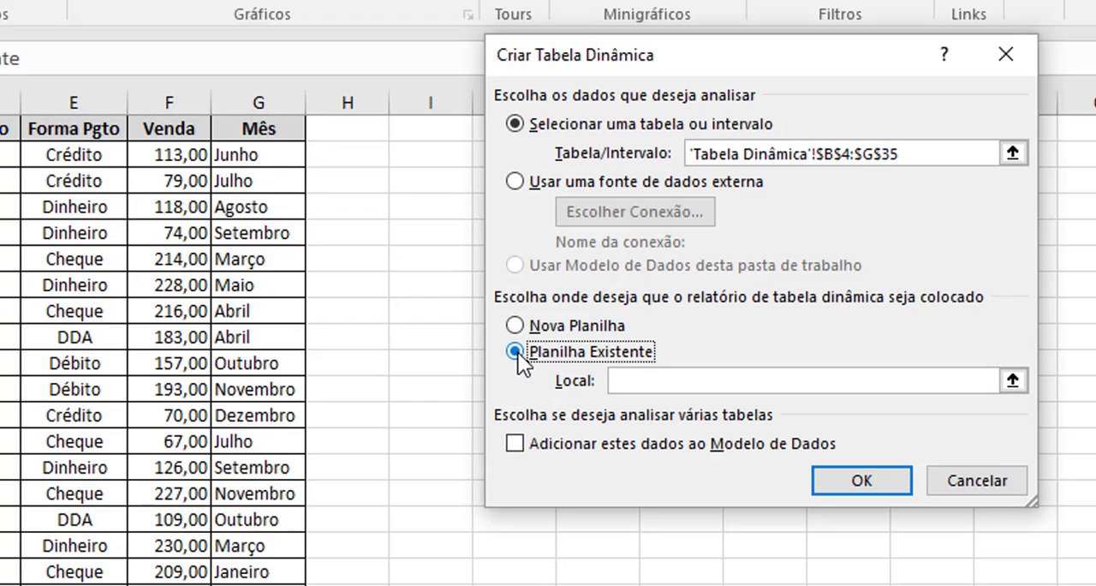
left_click(516, 326)
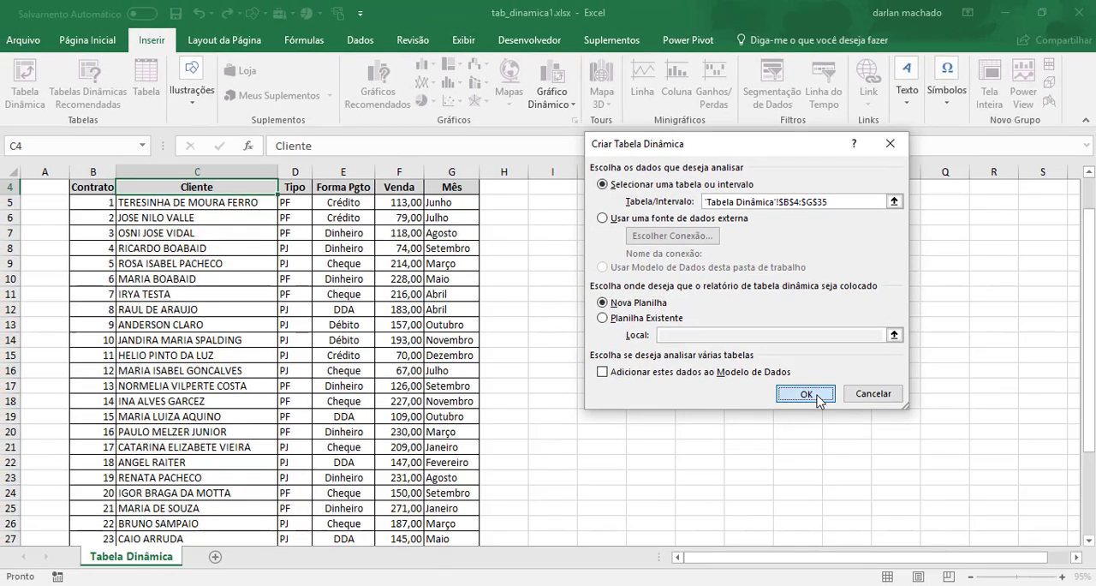
left_click(807, 394)
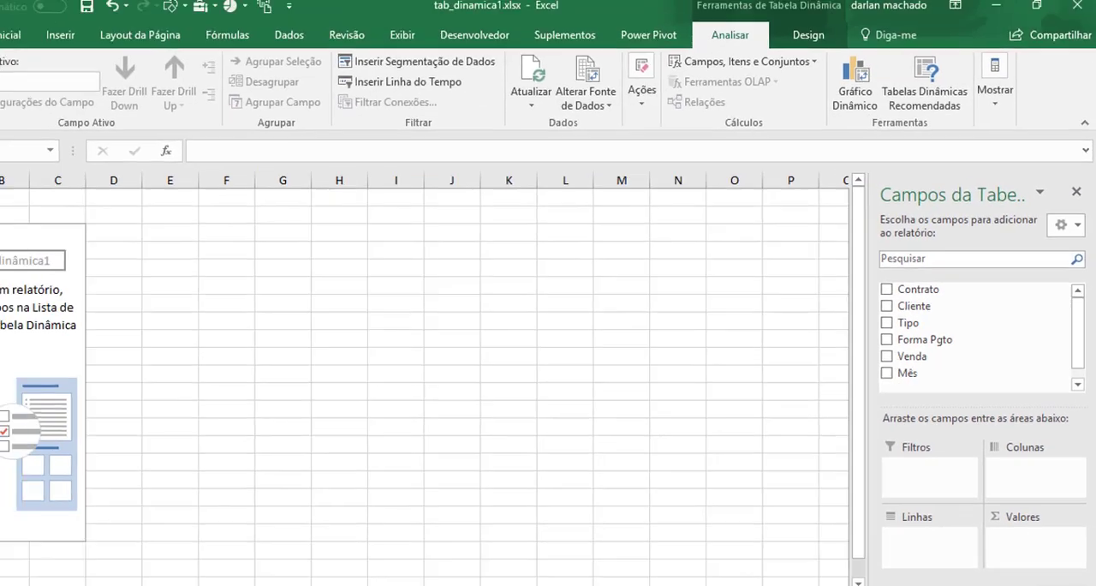
Add the Venda field to the pivot table's values area as a sum
key("ctrl+Page_Down")
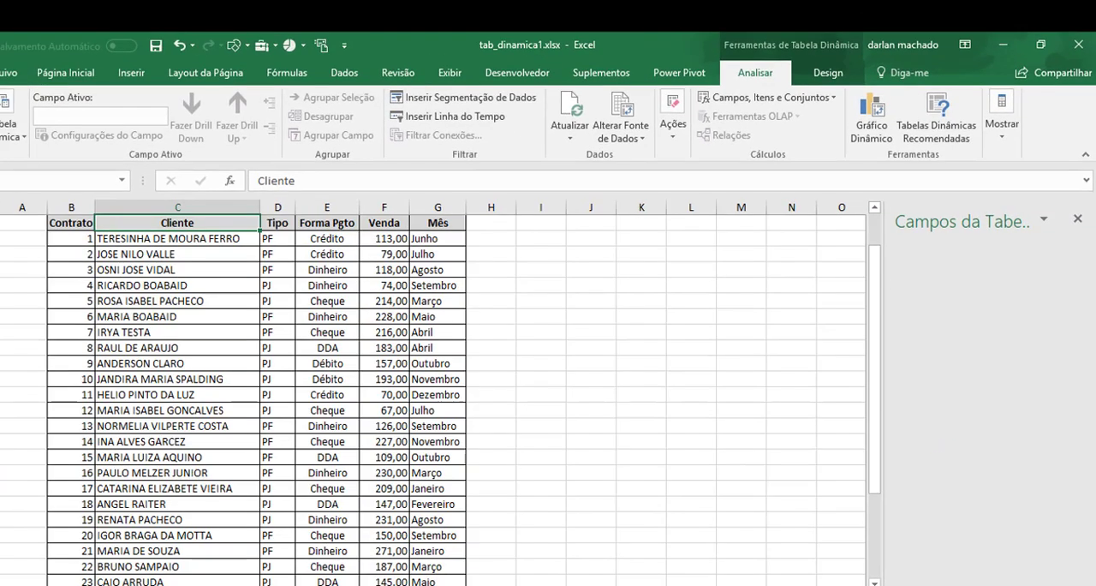
key("ctrl+Page_Up")
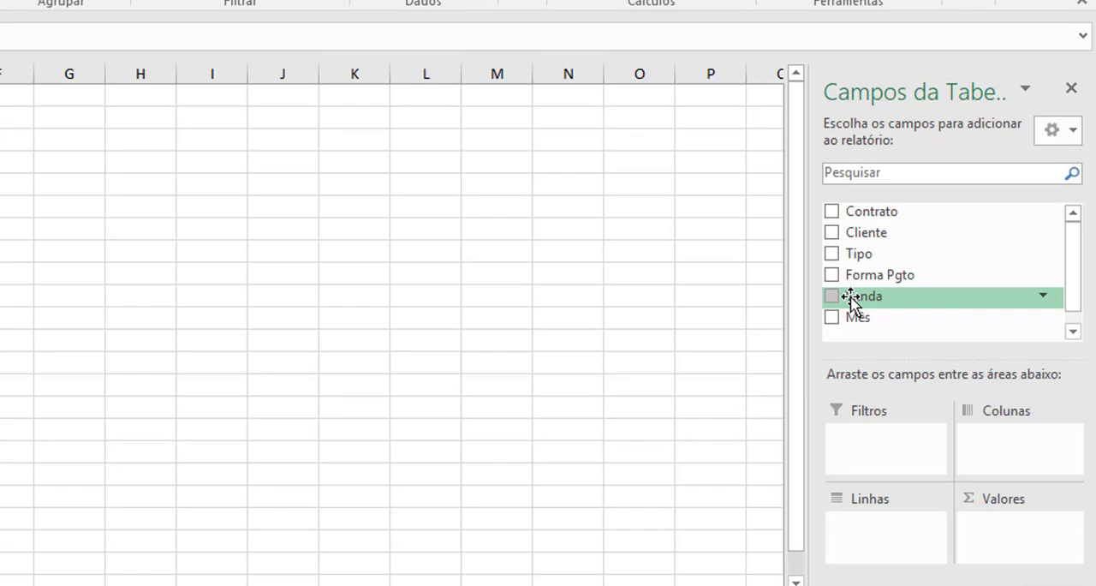
left_click_drag(851, 298, 1018, 544)
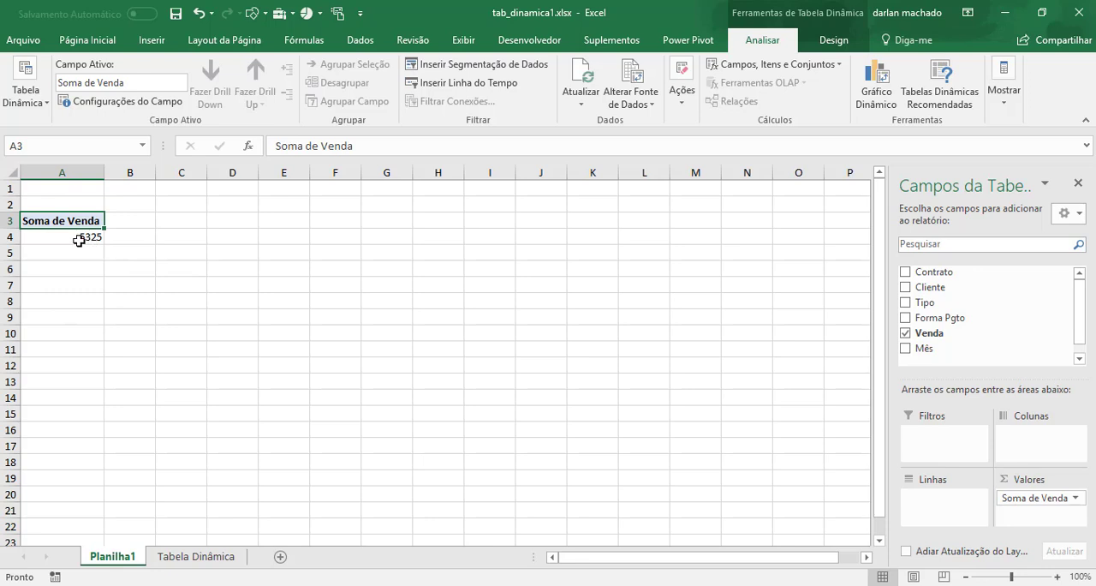
Add the Tipo field to the pivot table's rows and move it to the columns area
mouse_move(76, 237)
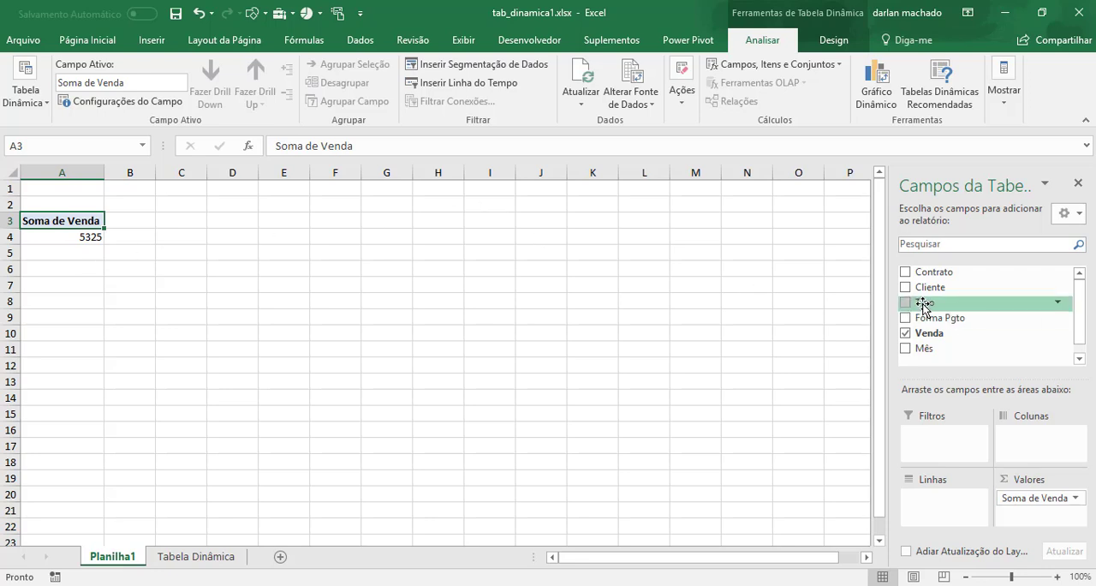
left_click_drag(923, 304, 950, 518)
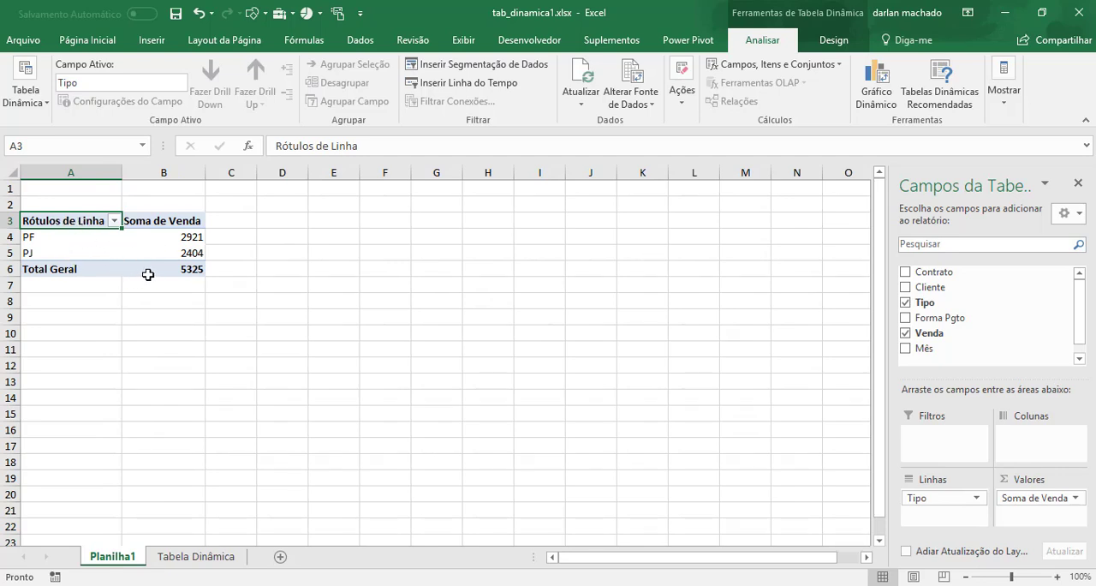
left_click_drag(918, 498, 926, 498)
left_click_drag(935, 503, 1024, 441)
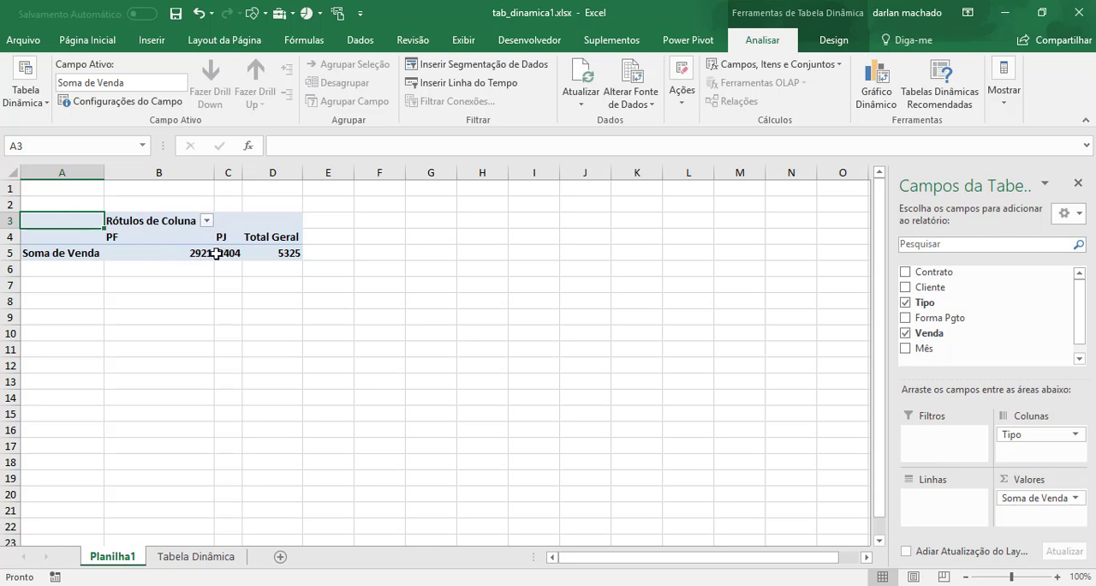
Add Forma Pgto to the pivot table's rows and arrange the row fields with Tipo above Forma Pgto
mouse_move(216, 253)
mouse_move(165, 246)
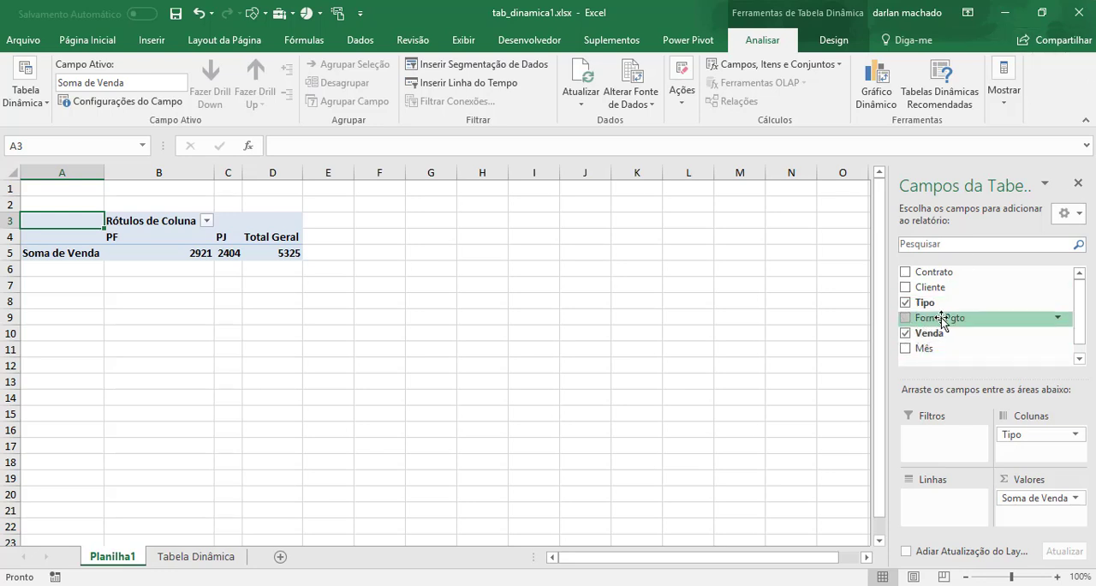
left_click_drag(941, 321, 933, 500)
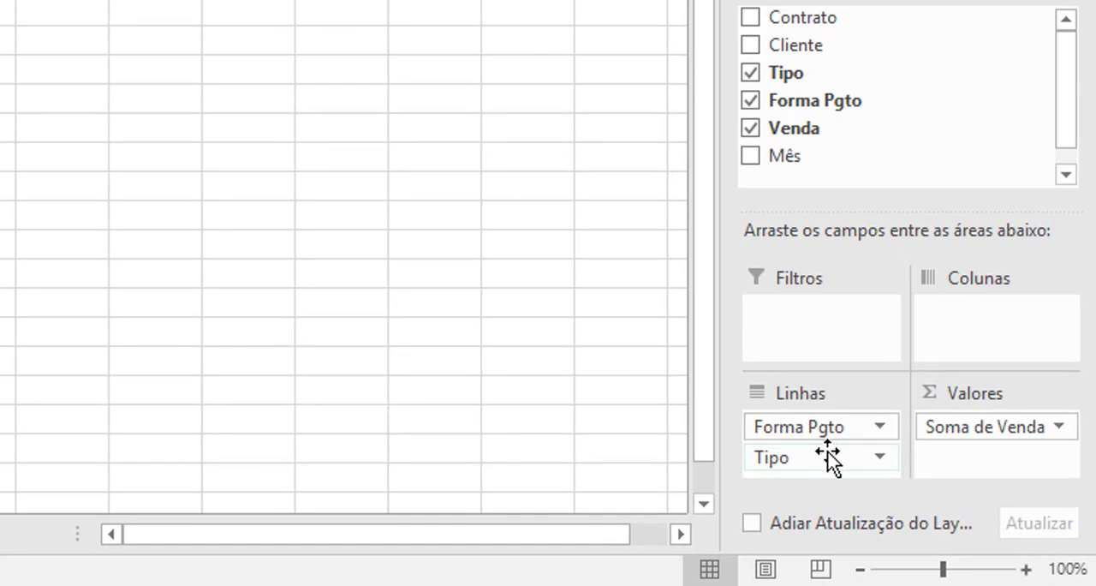
left_click_drag(828, 454, 833, 423)
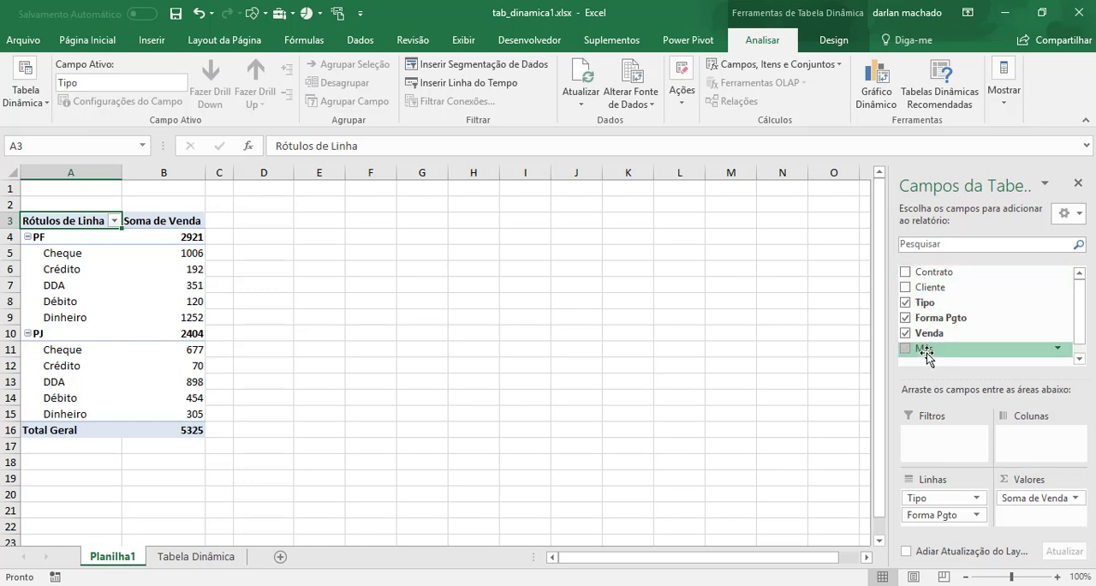
Add Mês as the pivot table's report filter and exclude Fevereiro and Abril using multiple-item selection
left_click_drag(926, 352, 942, 437)
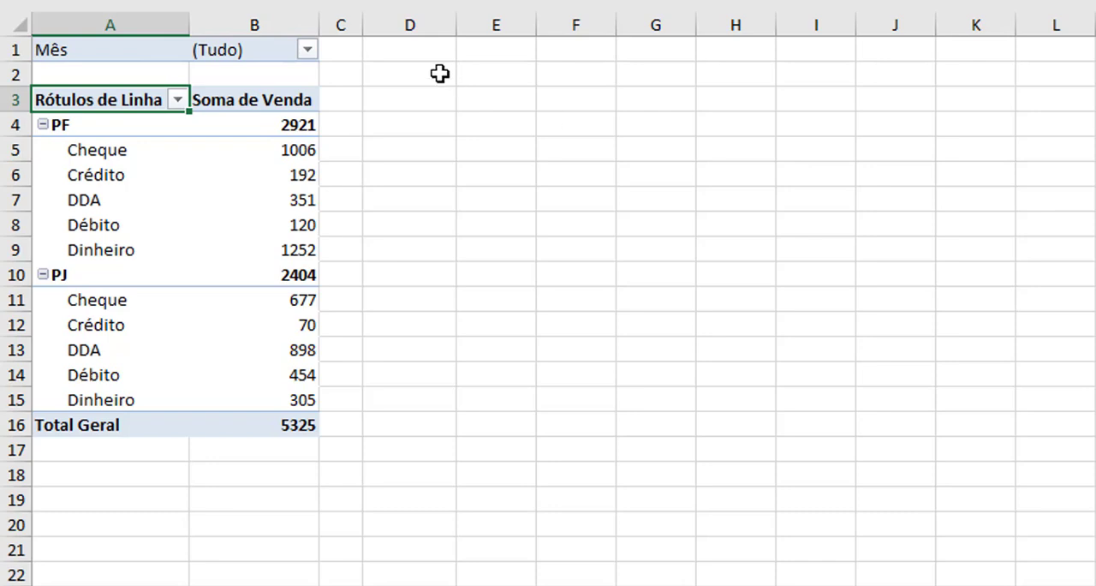
left_click(307, 50)
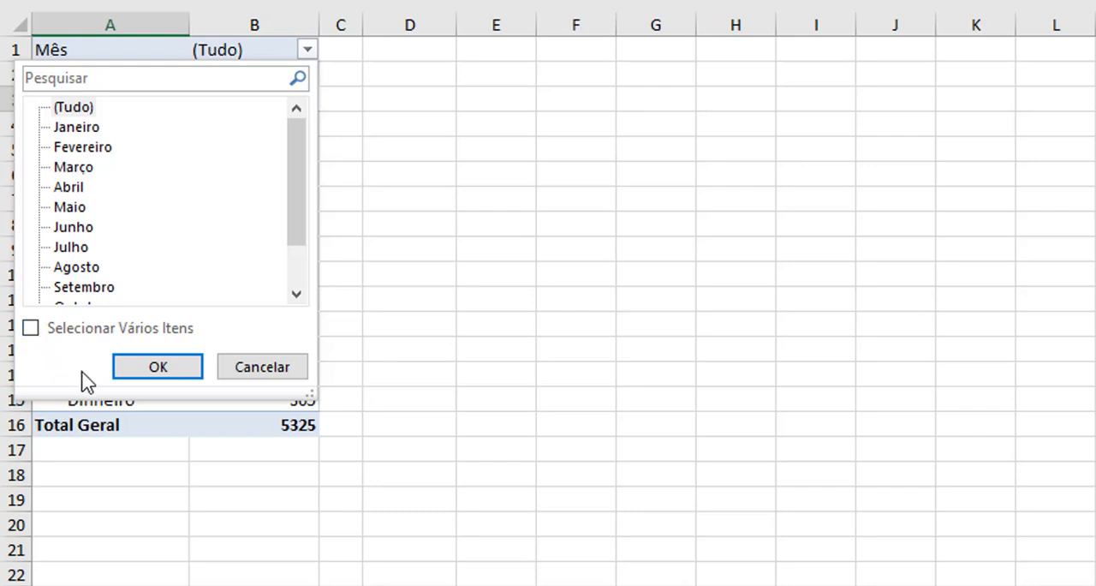
left_click(30, 330)
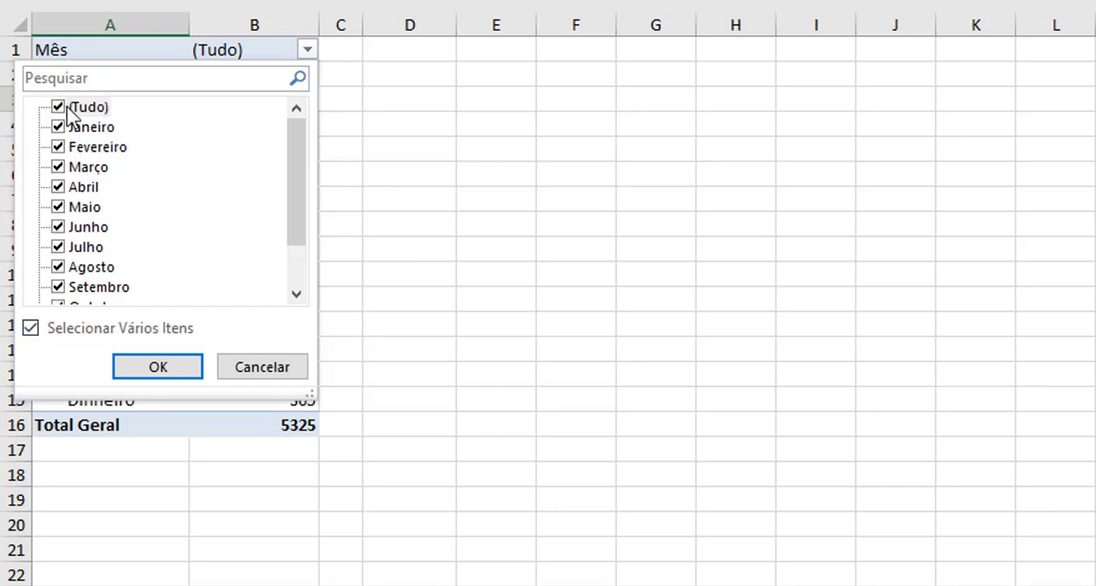
left_click(58, 150)
left_click(59, 187)
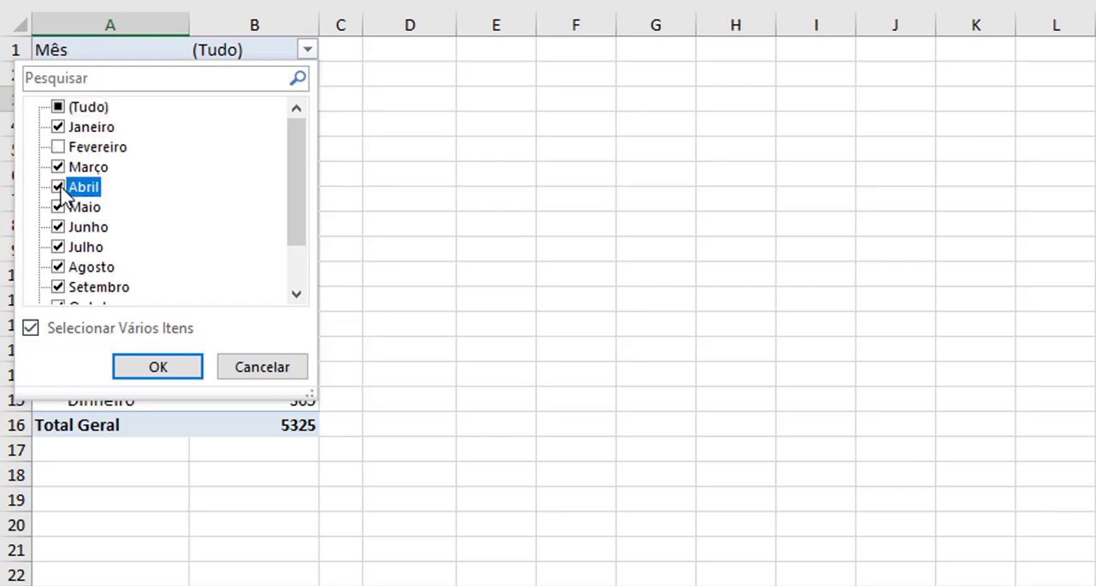
left_click(160, 371)
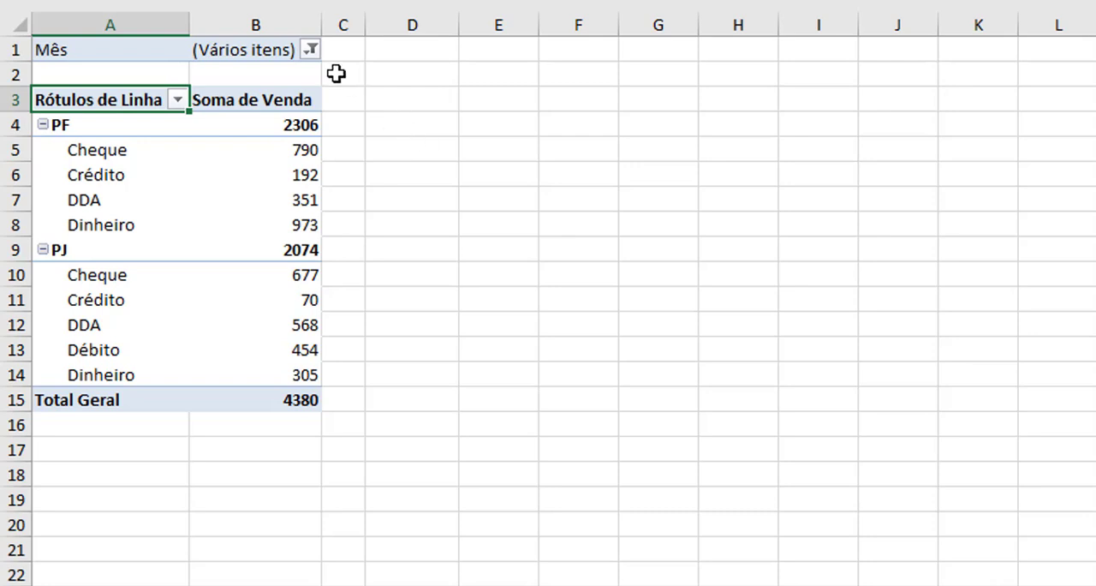
Reset the Mês report filter to include all months (Tudo)
left_click(310, 52)
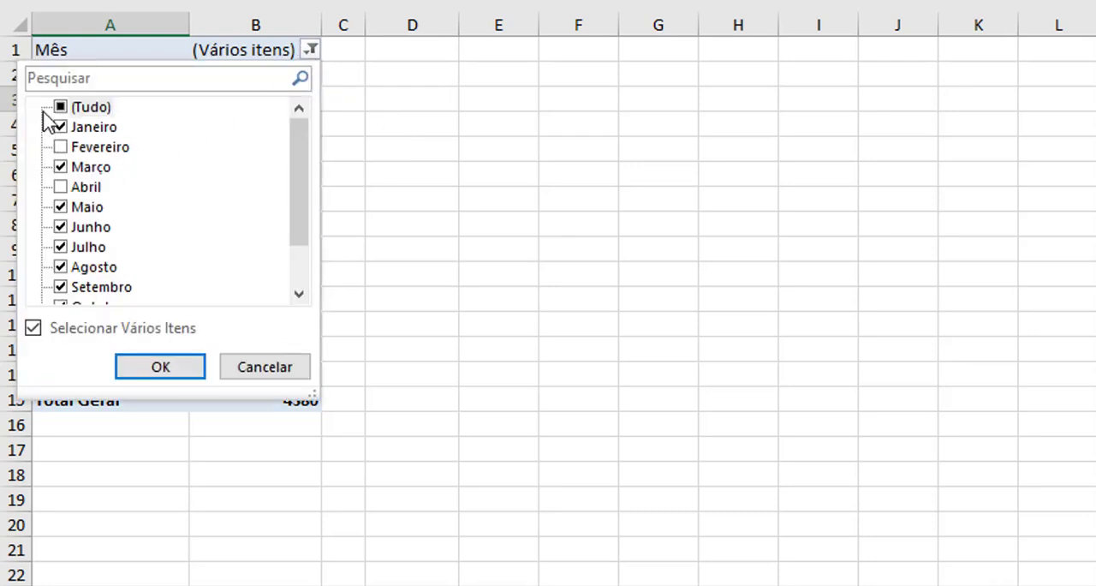
left_click(66, 109)
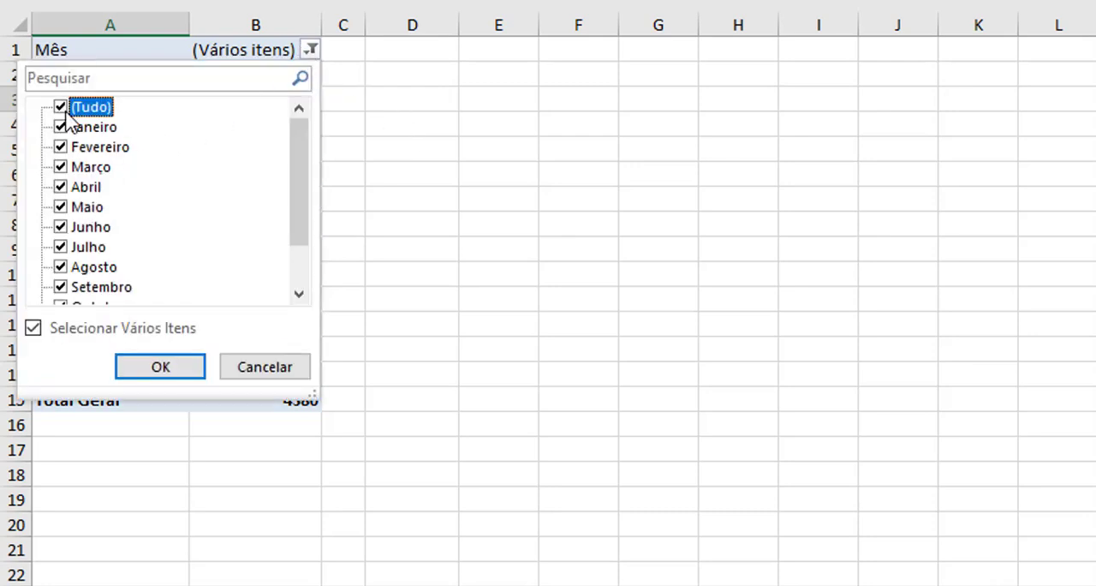
left_click(161, 367)
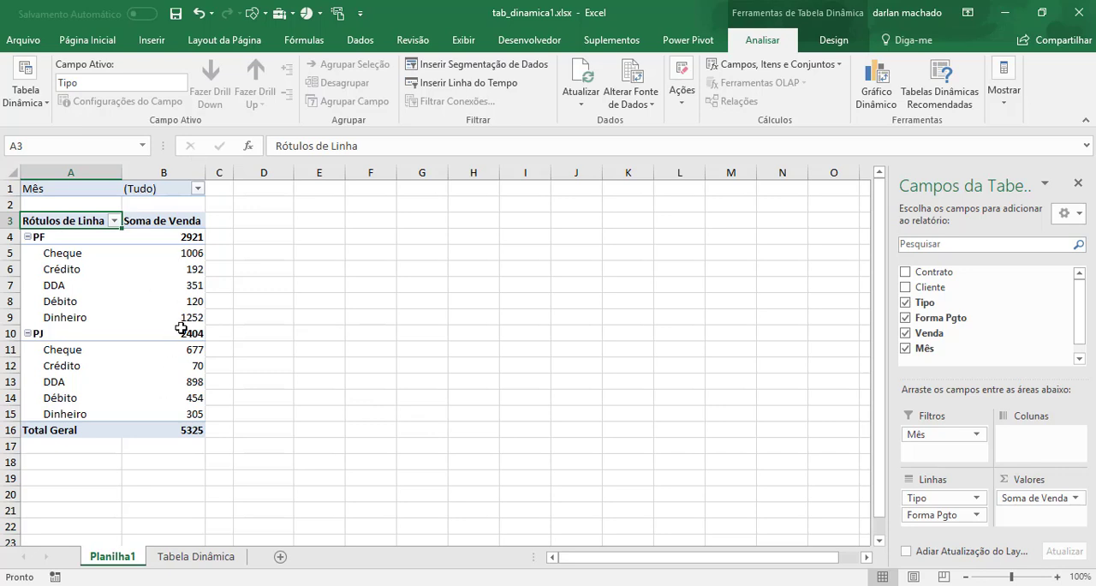
Add the Venda field to the values area three more times, giving four Soma de Venda columns
mouse_move(176, 324)
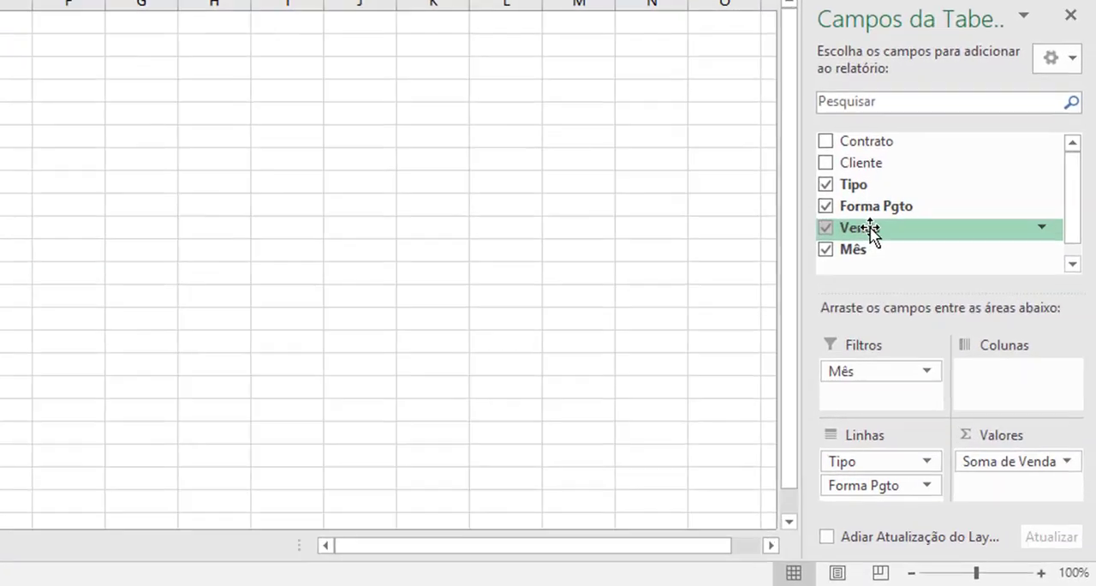
left_click_drag(869, 230, 976, 463)
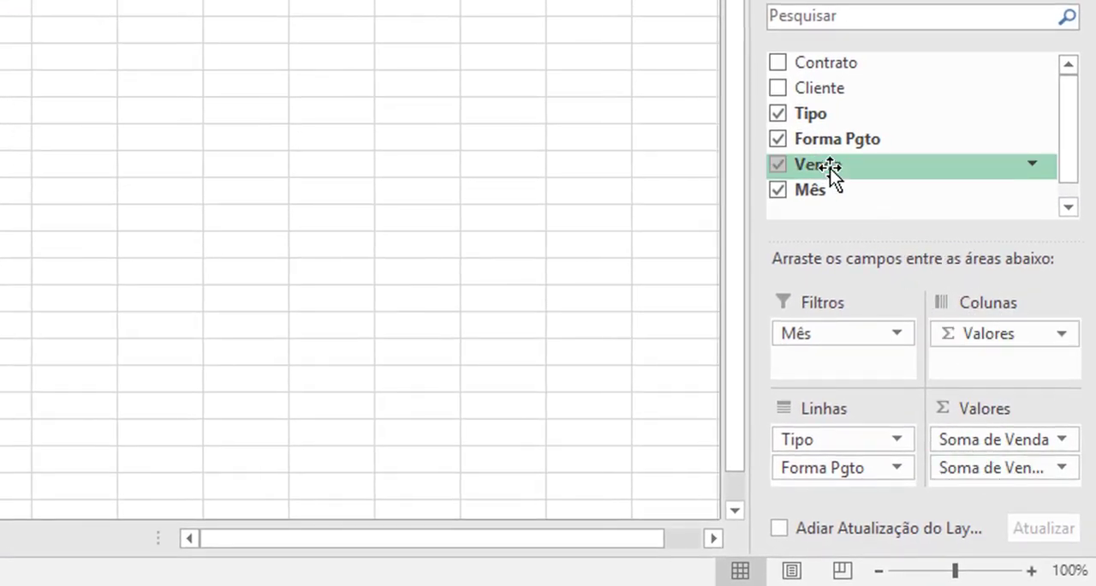
left_click_drag(829, 174, 1005, 483)
left_click_drag(1005, 483, 1005, 483)
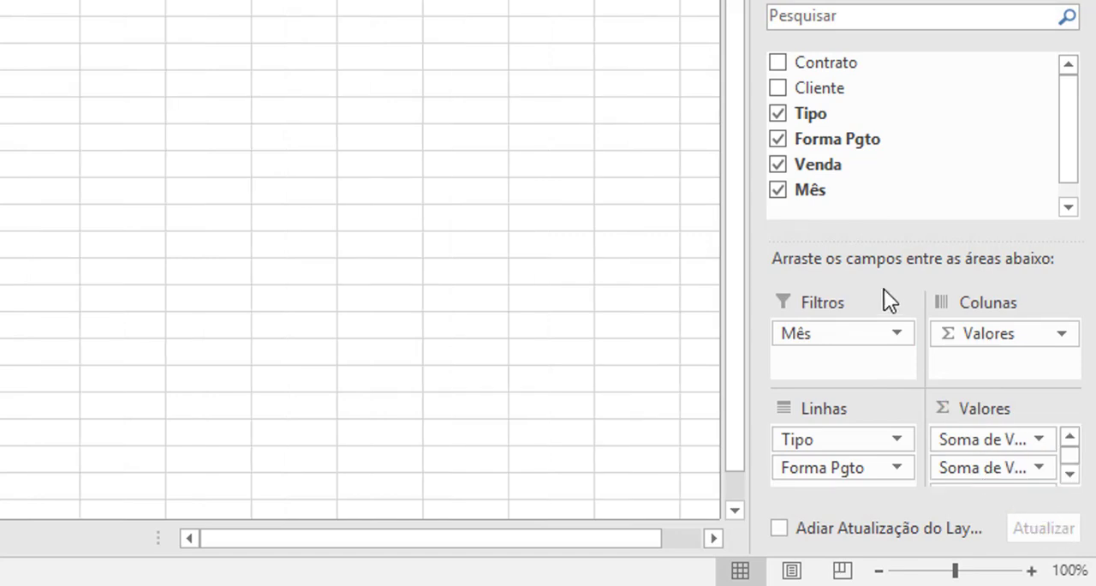
left_click_drag(831, 164, 998, 482)
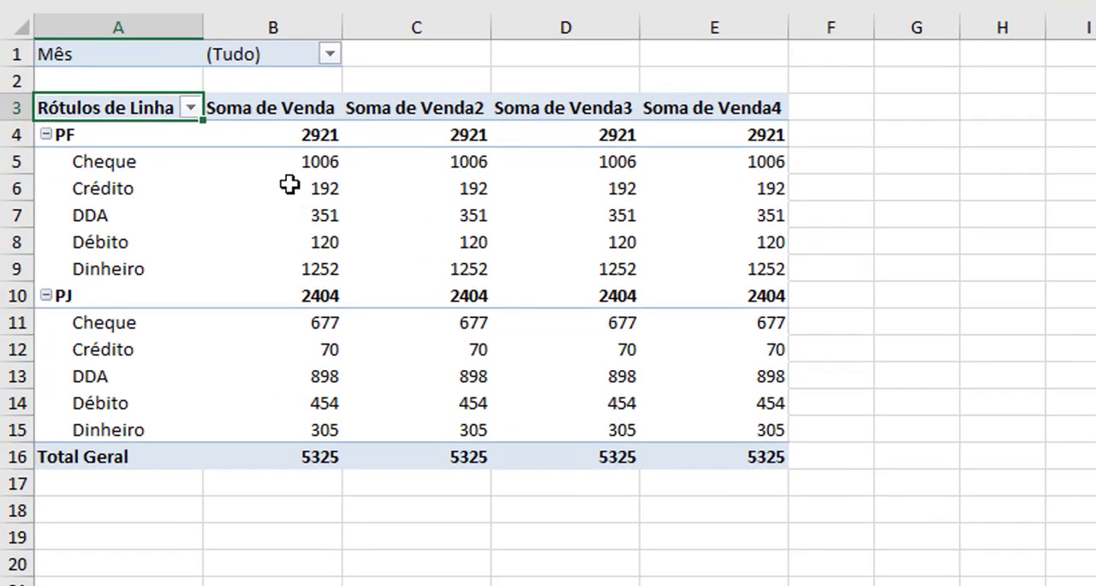
mouse_move(756, 268)
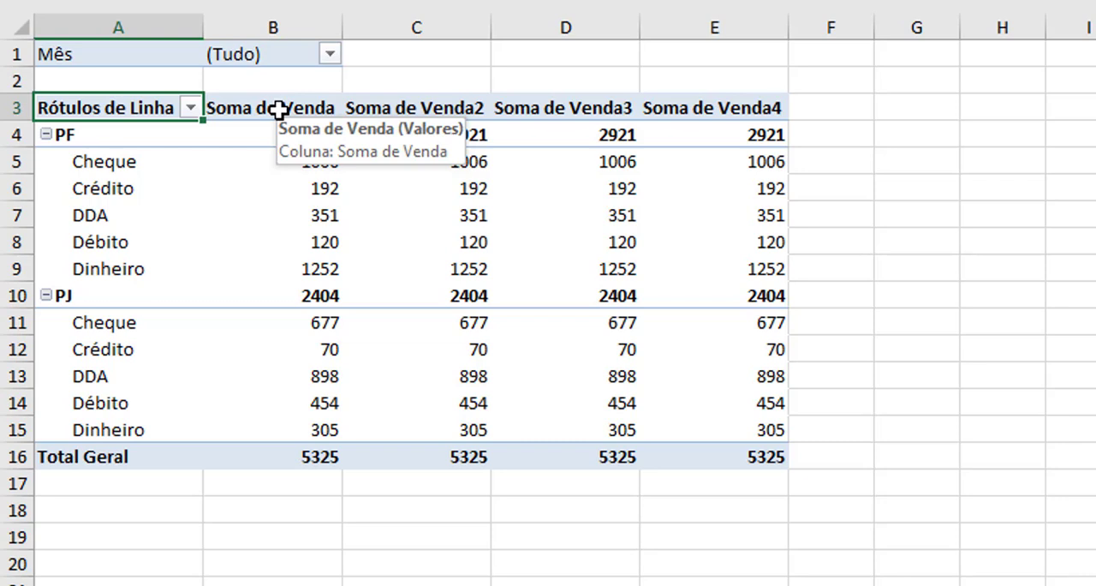
right_click(299, 215)
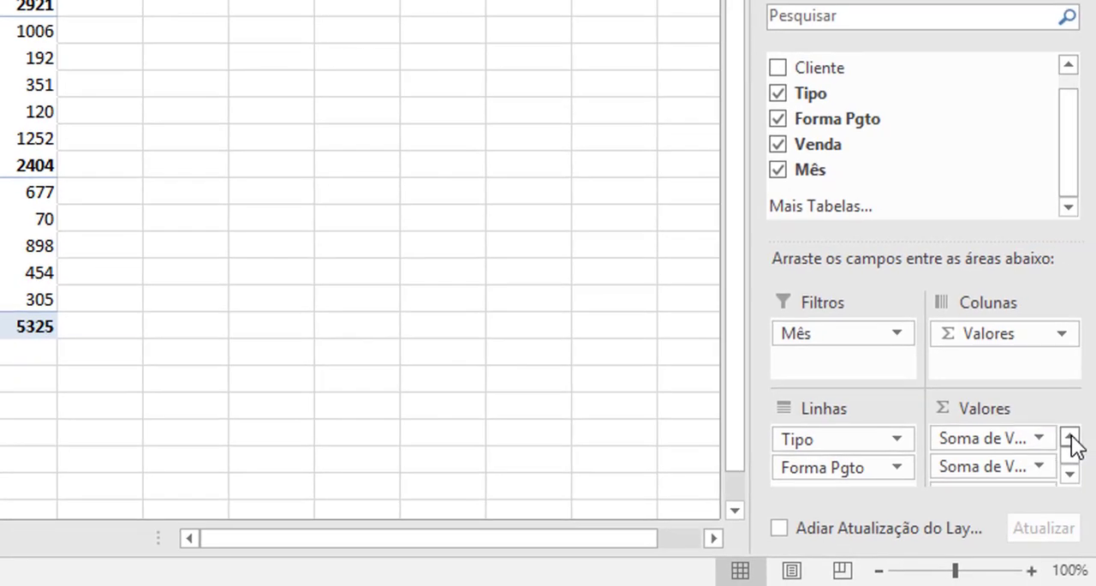
left_click(1069, 437)
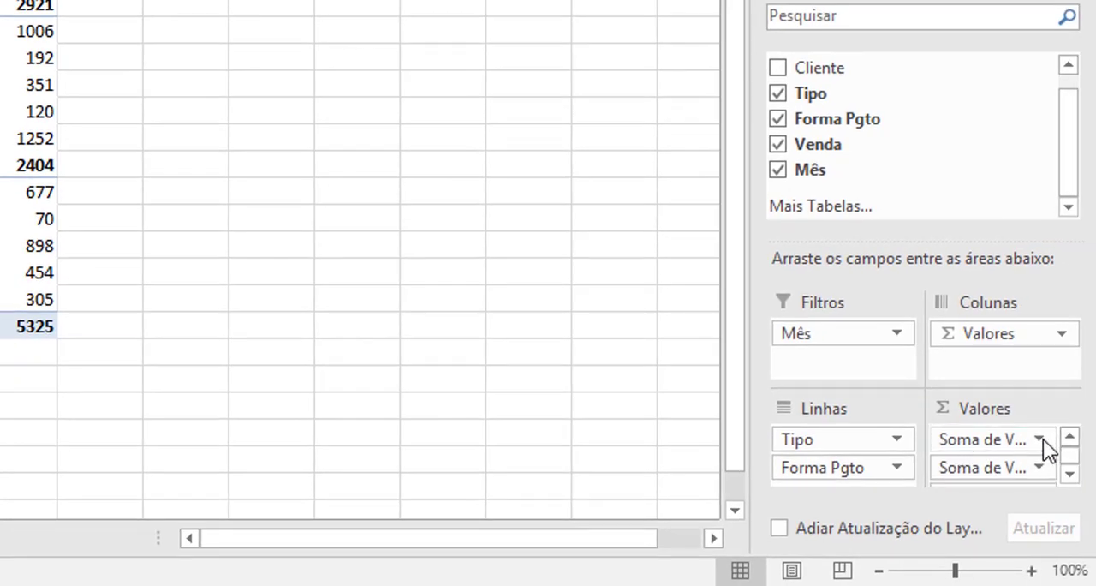
left_click(1043, 439)
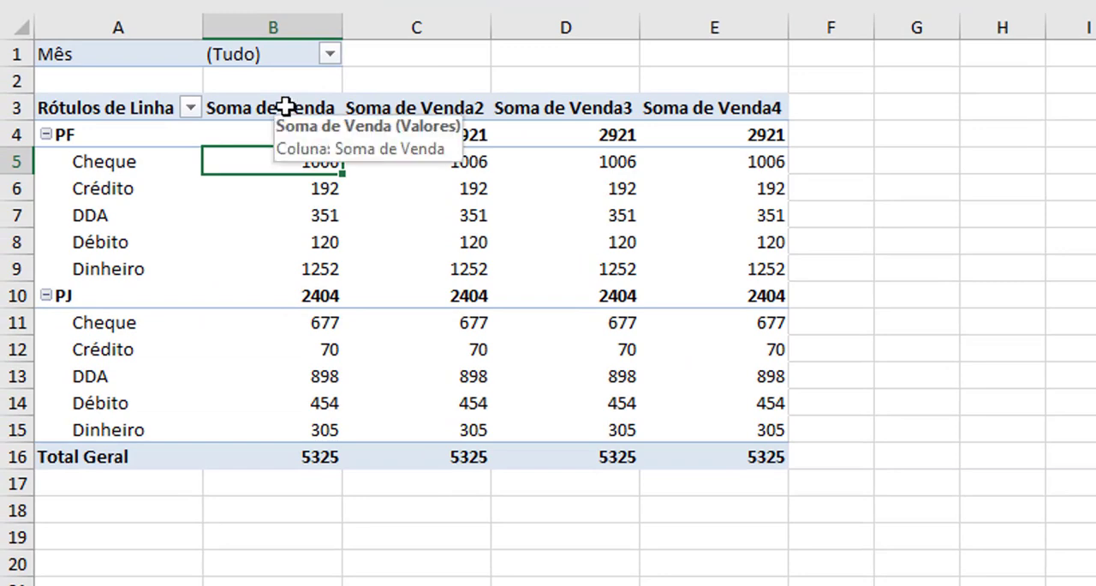
Open the value field settings for the Soma de Venda column and examine the available summary functions
double_click(285, 107)
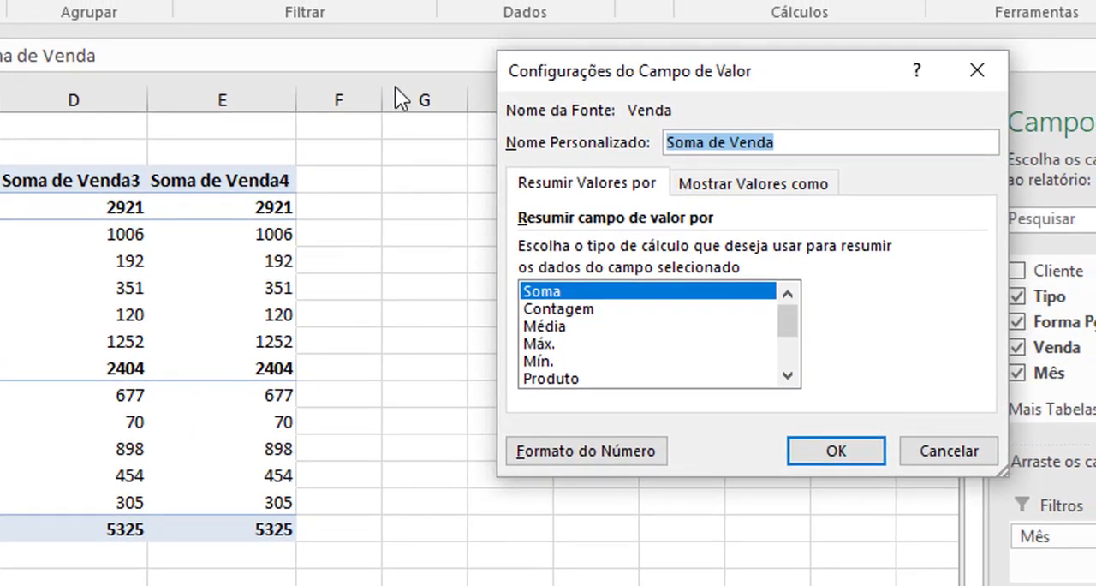
left_click_drag(685, 77, 511, 127)
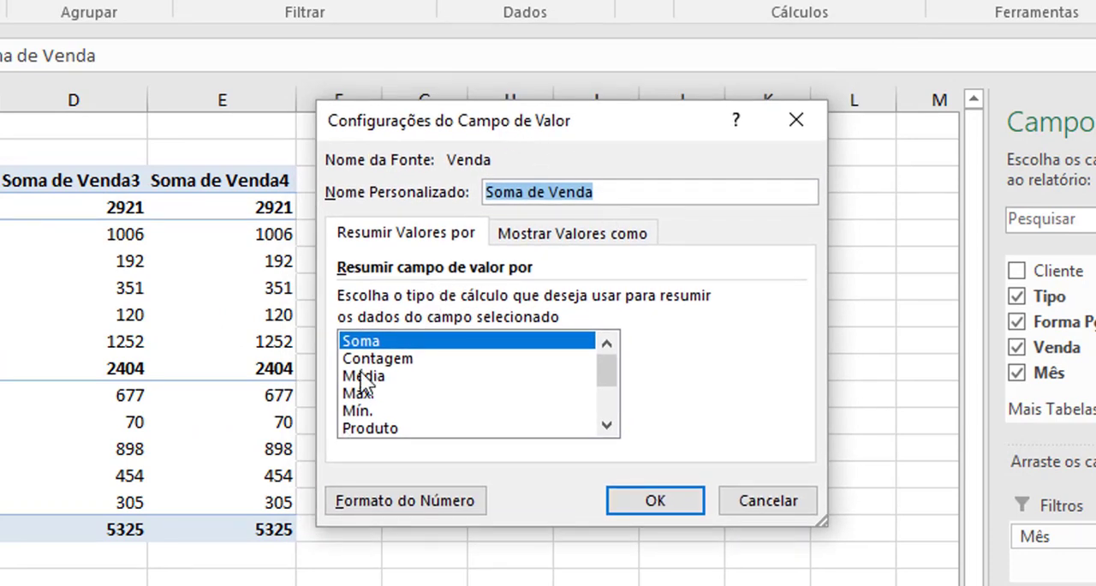
left_click(613, 428)
left_click(613, 428)
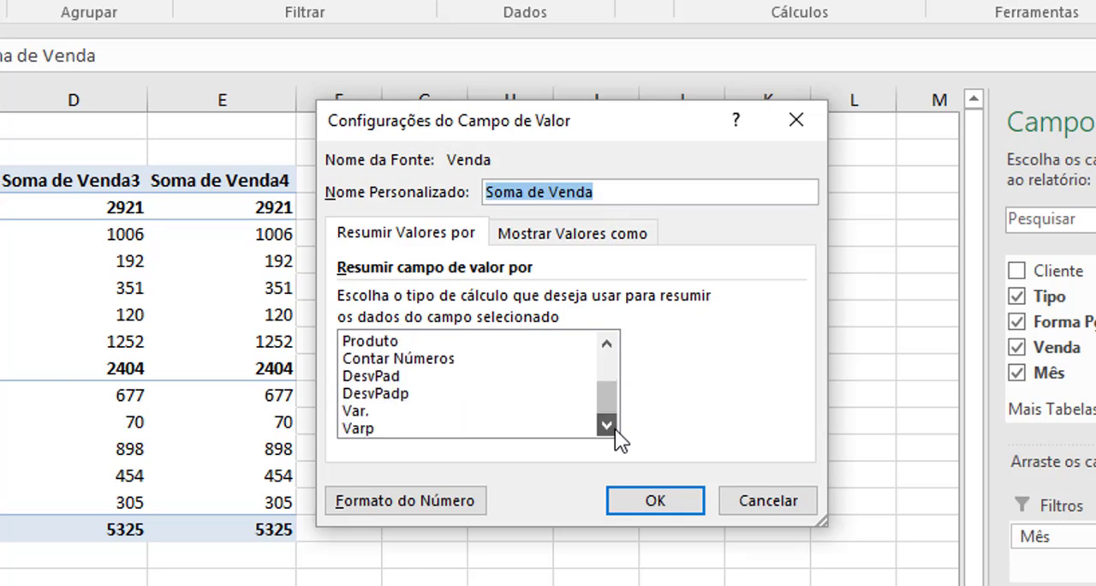
left_click(613, 341)
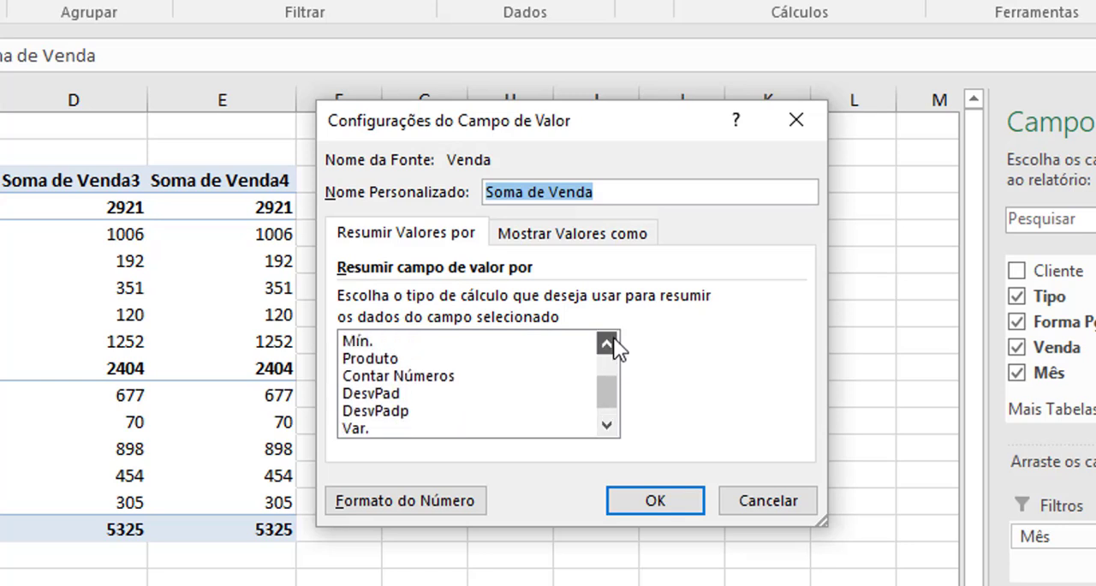
left_click(613, 341)
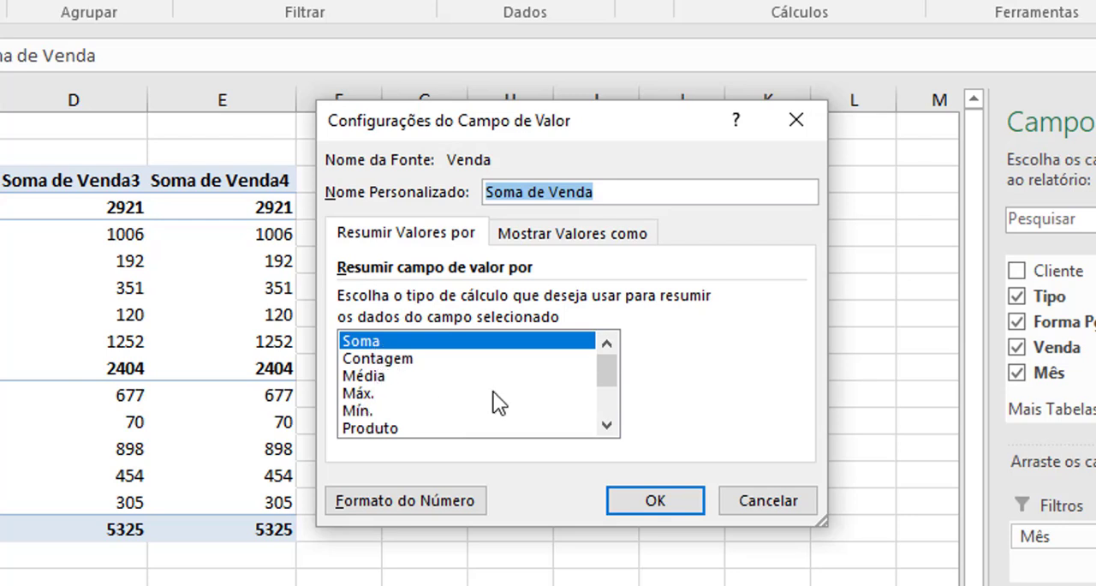
left_click(607, 424)
left_click(607, 424)
left_click(607, 424)
left_click(607, 424)
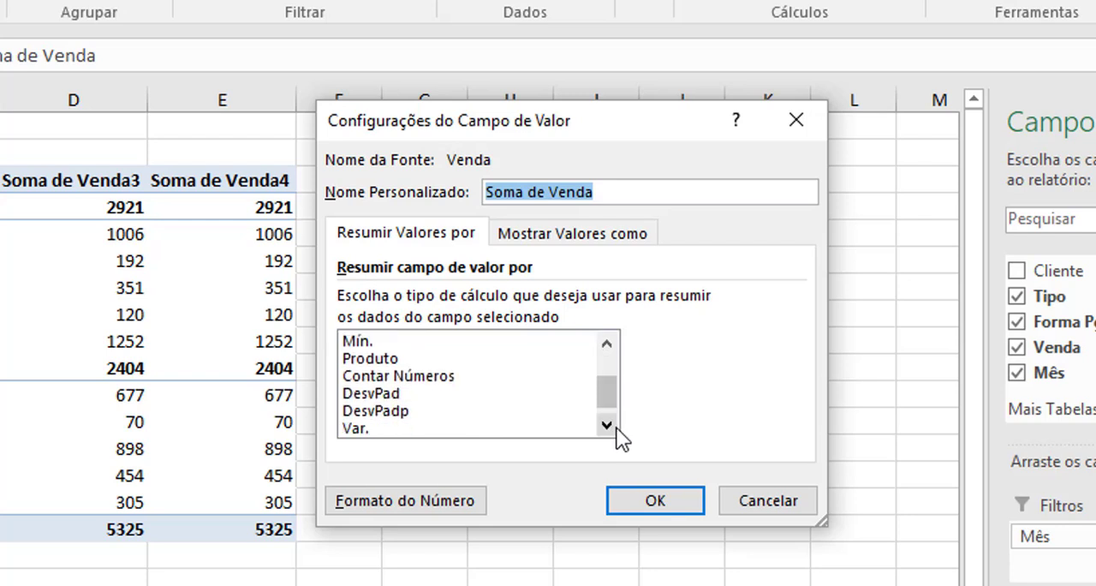
left_click(615, 427)
left_click_drag(613, 384, 595, 341)
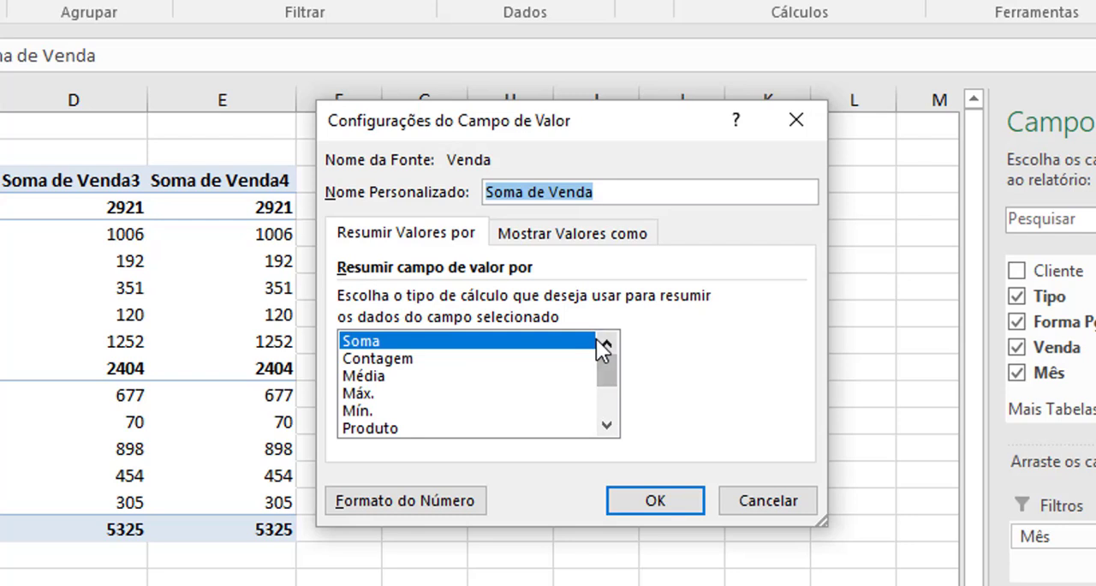
Summarise the first Venda value column by Contagem and give it the custom name Qtd
left_click(369, 360)
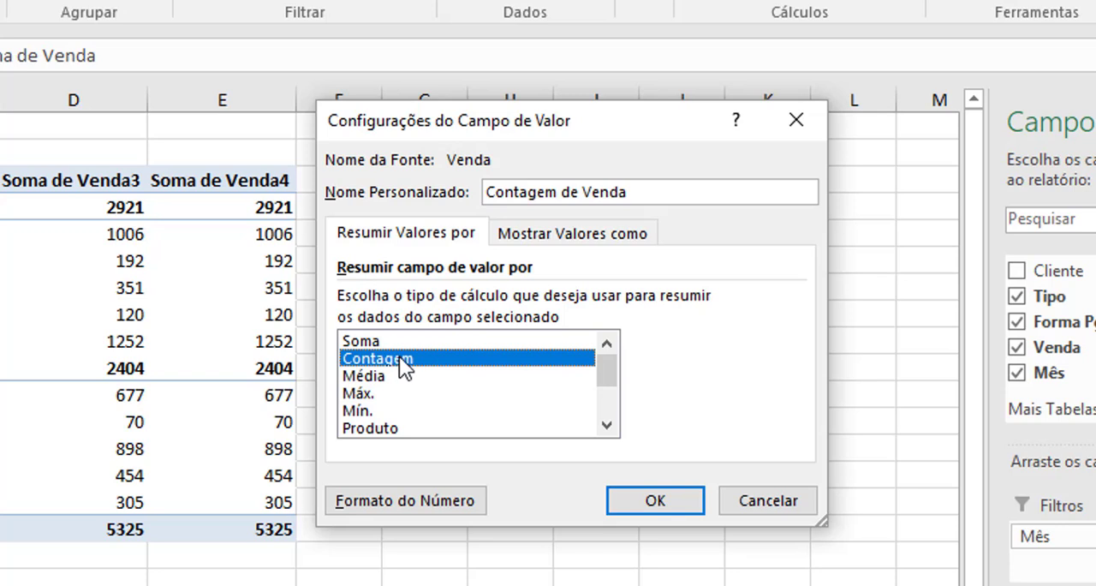
left_click_drag(702, 201, 289, 176)
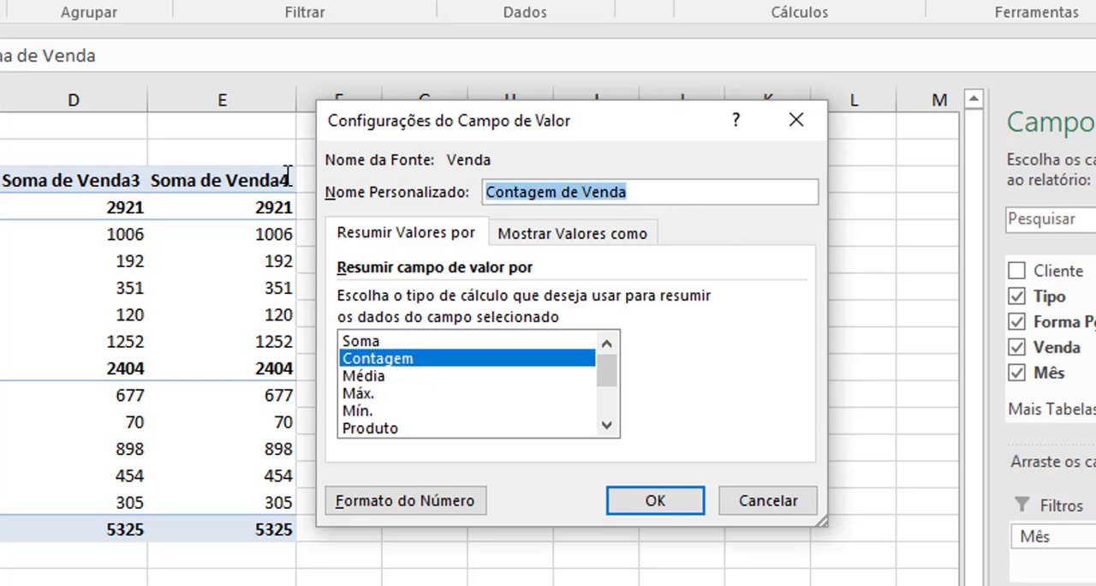
type("Qtd")
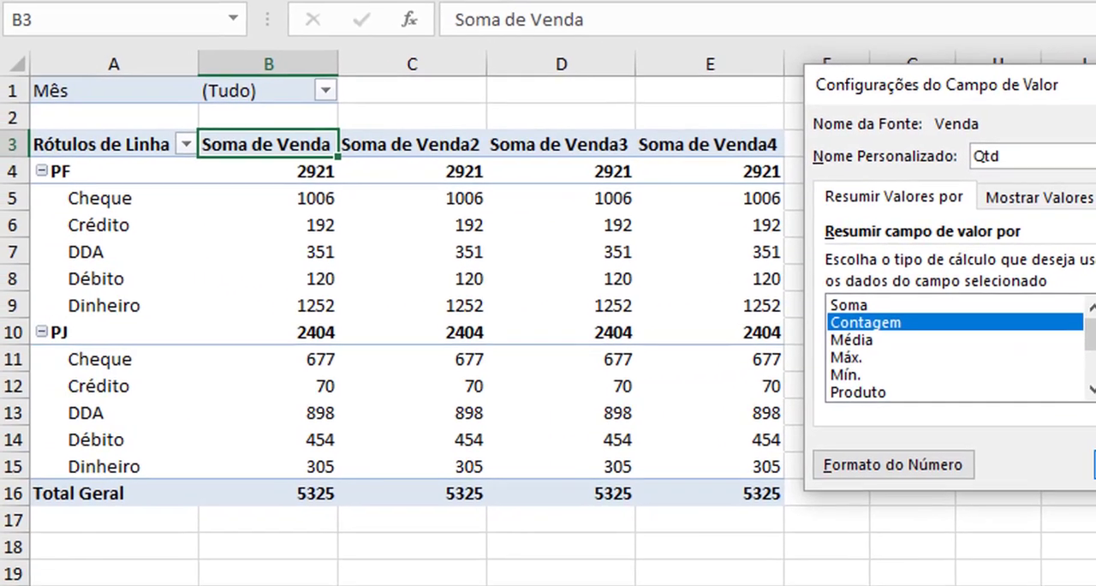
left_click(838, 487)
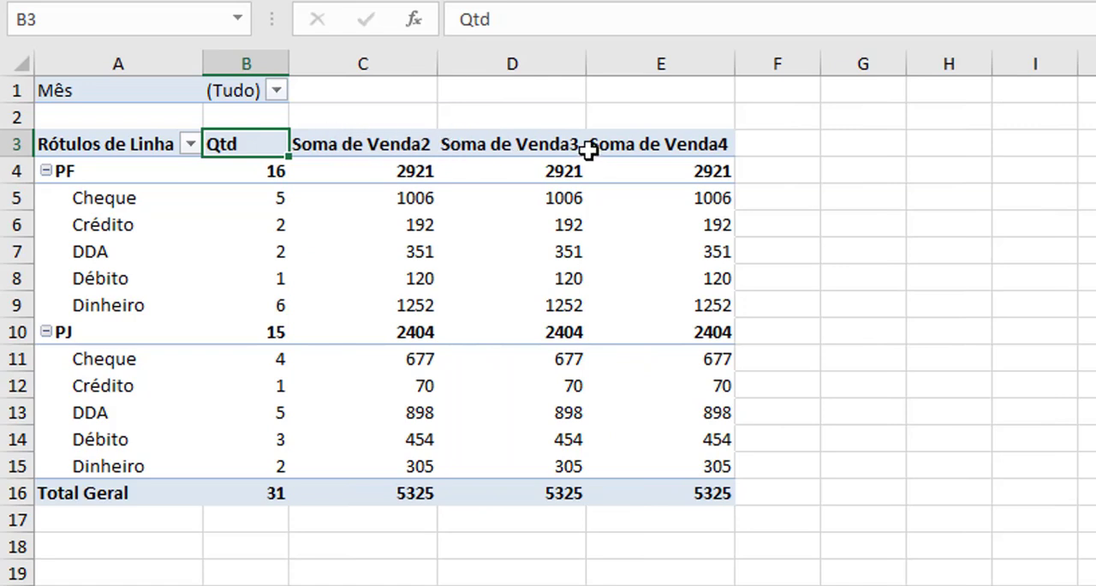
Summarise the Soma de Venda2 column by Média and name it Média de Venda
double_click(374, 142)
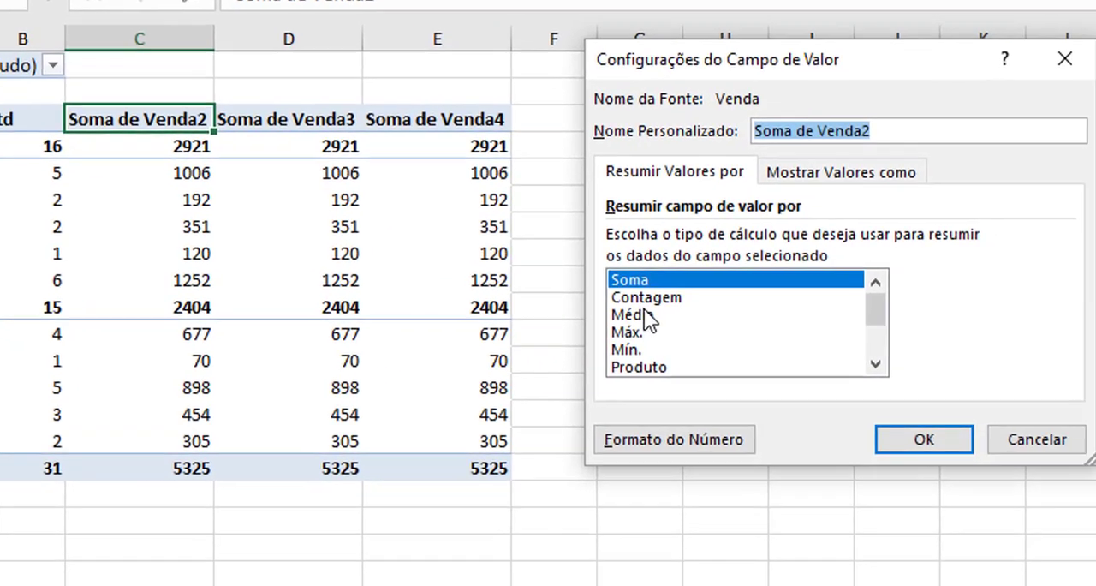
left_click(643, 317)
left_click(931, 130)
key("BackSpace")
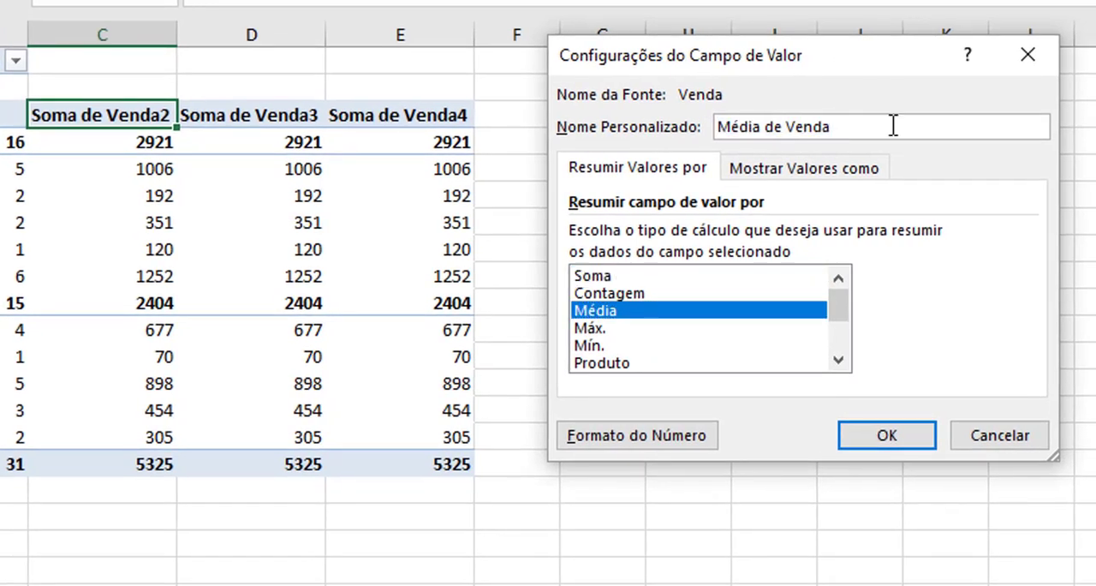
Format the Média de Venda values as Contábil with the symbol Nenhuma and apply the field settings
left_click(638, 436)
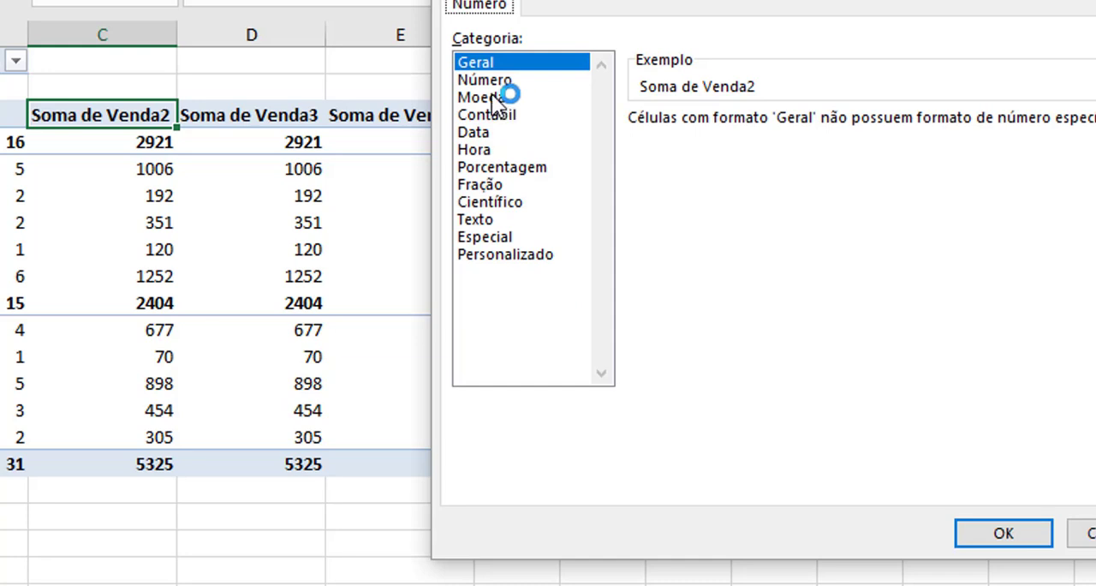
left_click(522, 114)
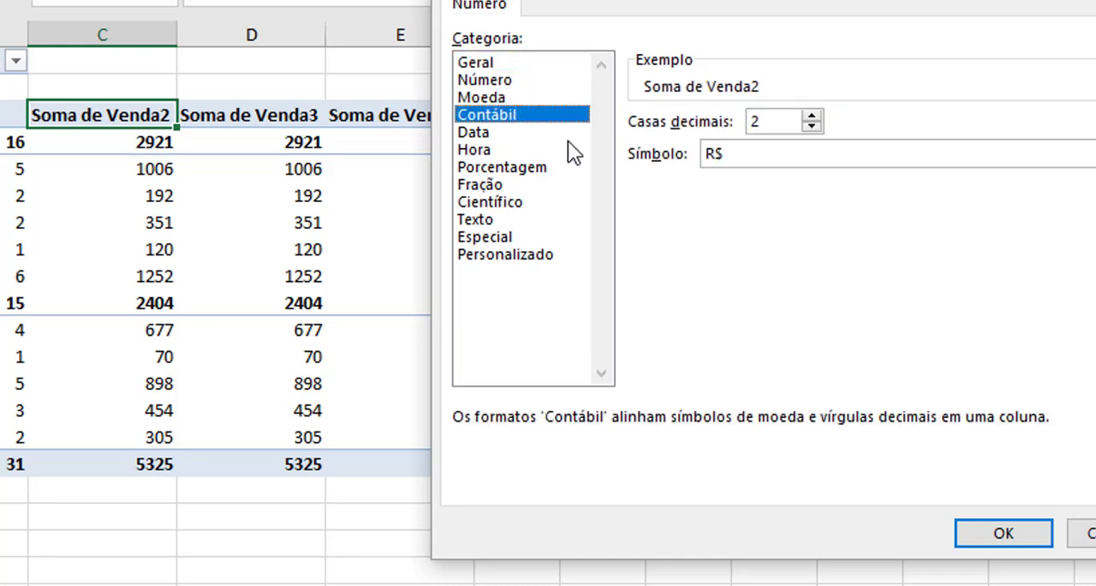
left_click(745, 154)
left_click(751, 176)
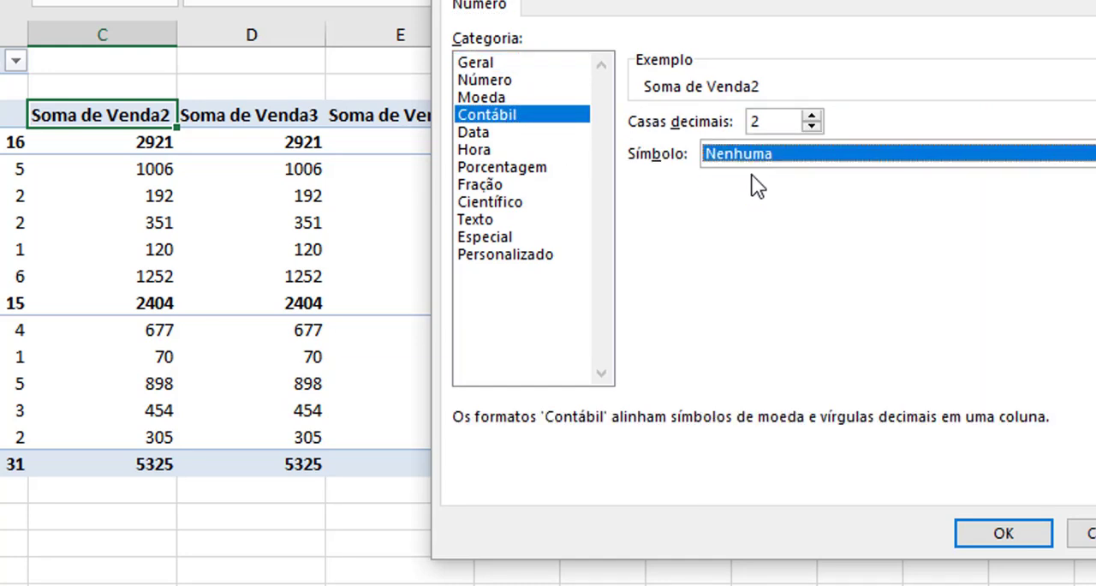
left_click(993, 533)
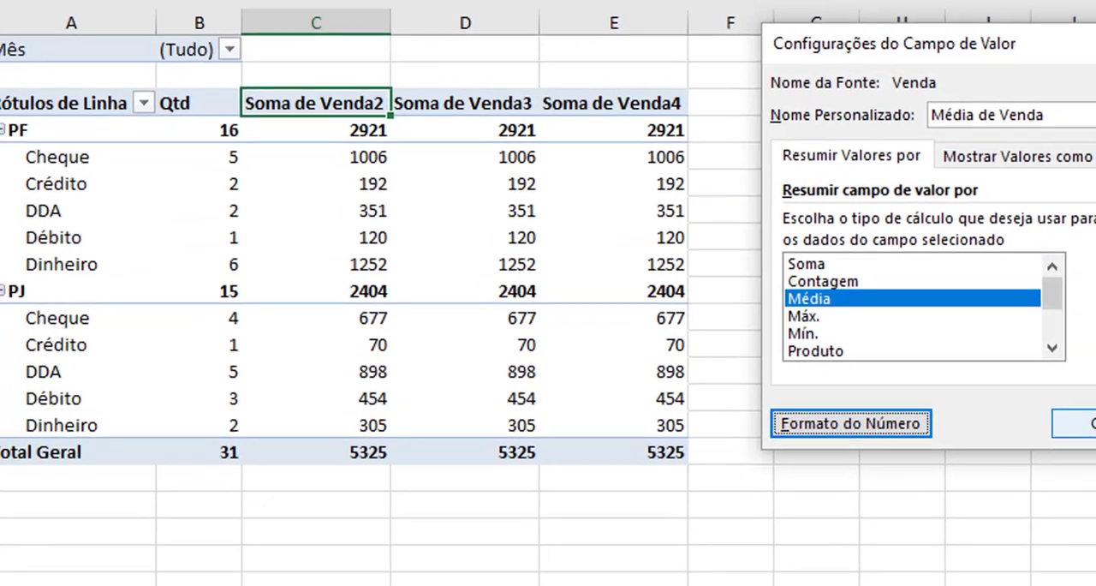
left_click(907, 434)
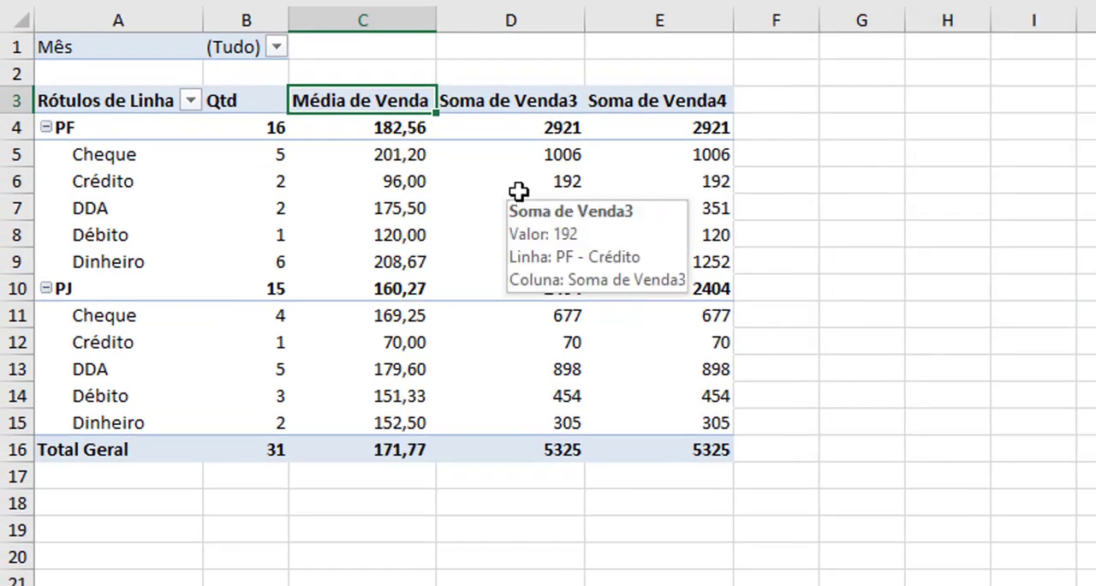
Rename the Soma de Venda3 column as Total da Venda and format its numbers as Contábil with the symbol Nenhuma
left_click(507, 98)
double_click(507, 99)
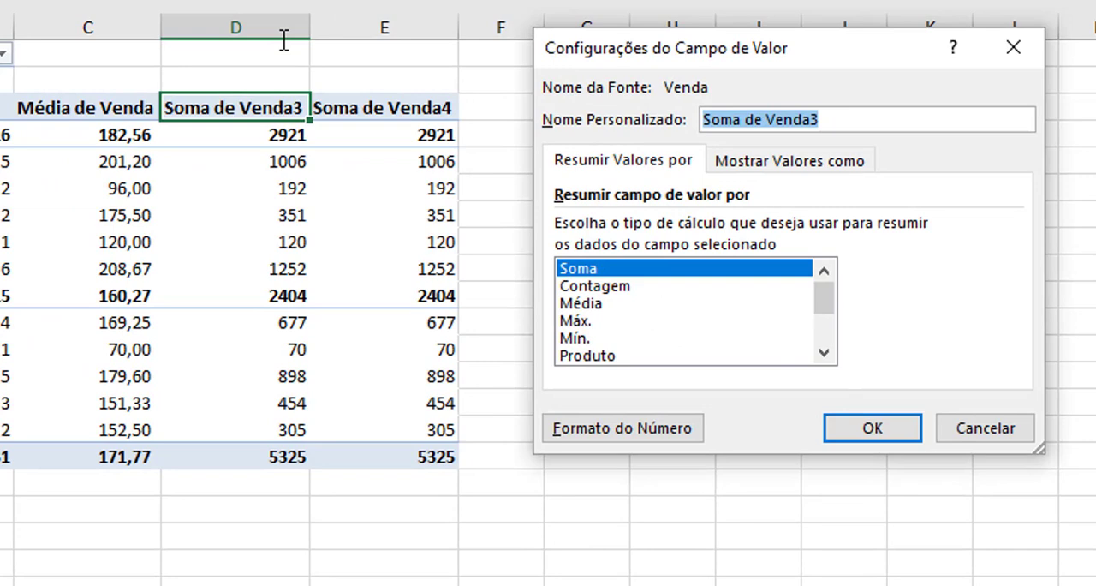
type("Total da Venda")
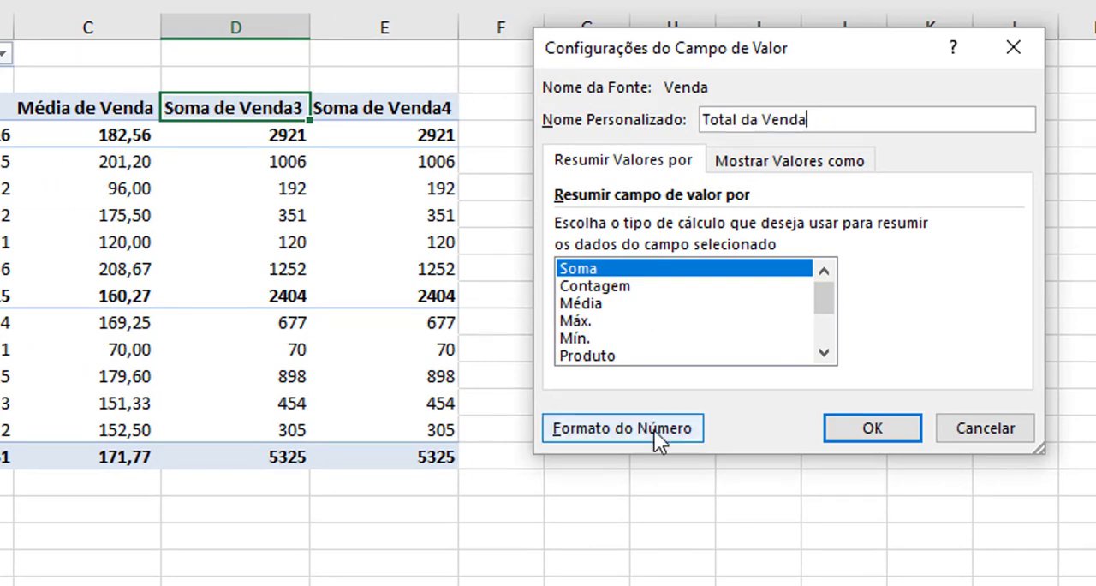
left_click(676, 439)
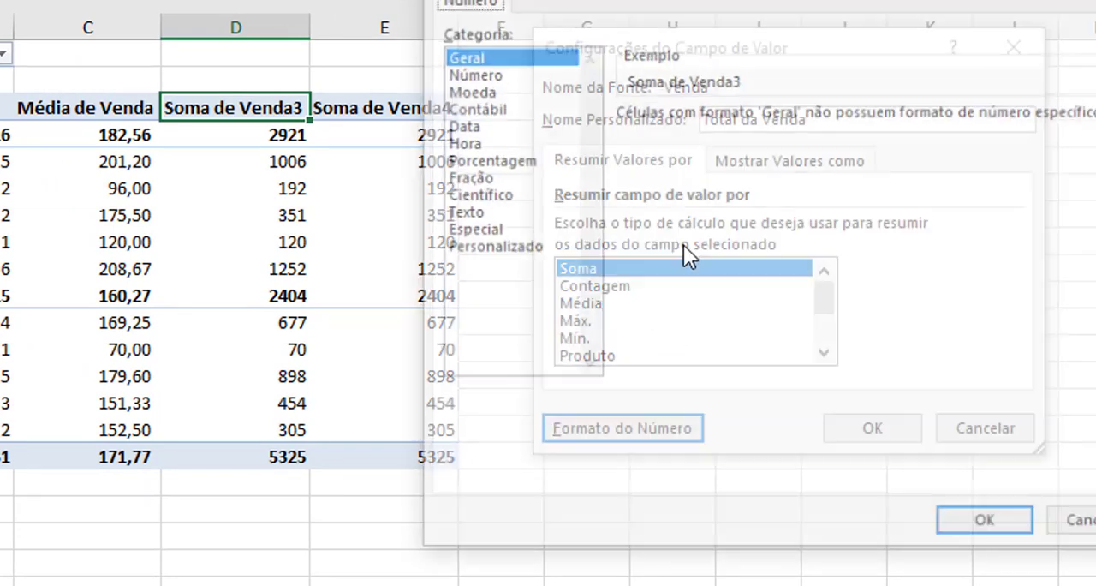
left_click(493, 107)
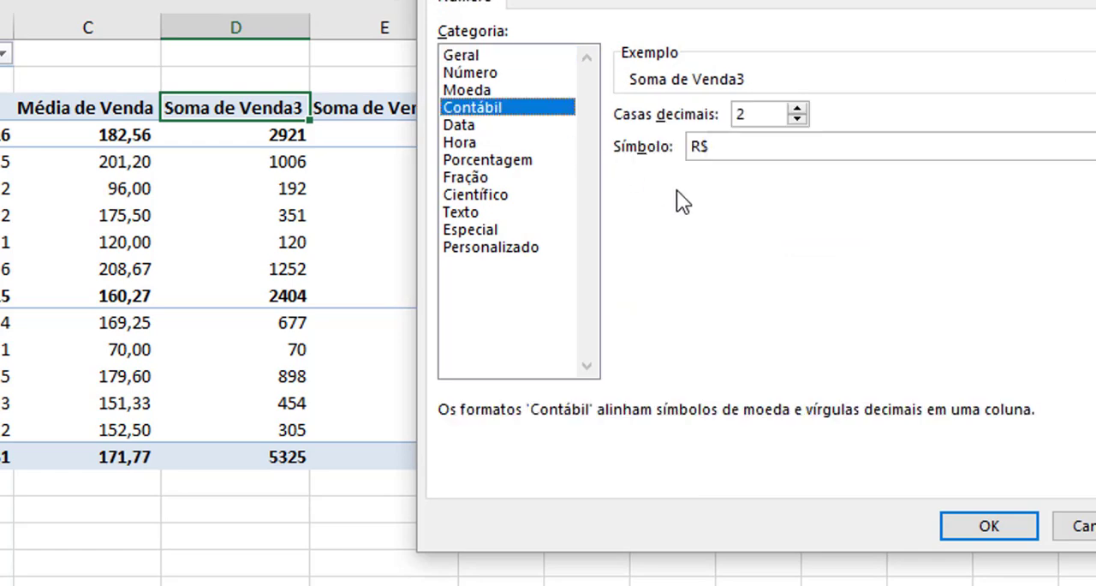
left_click(775, 150)
left_click(773, 169)
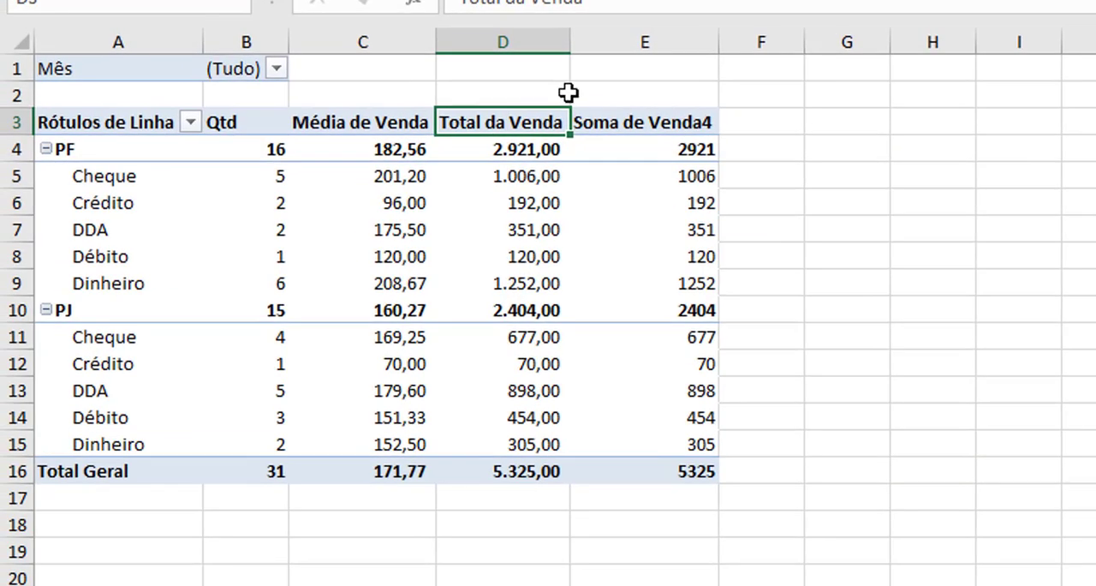
Give the Soma de Venda4 value field the custom name Analise Vertical
left_click(557, 125)
double_click(561, 125)
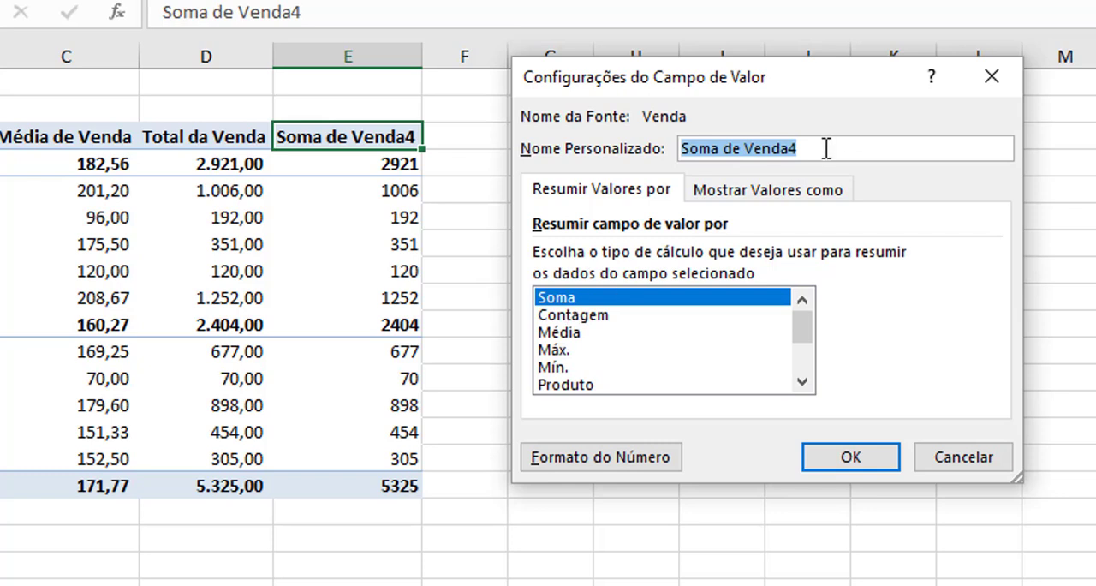
type("Ana")
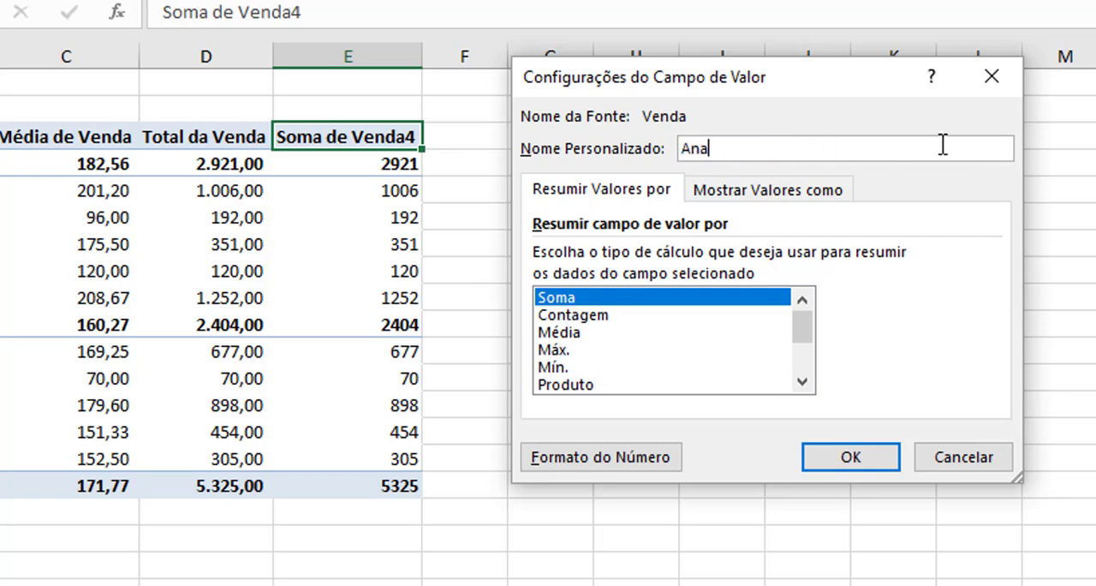
type("lise Vertical")
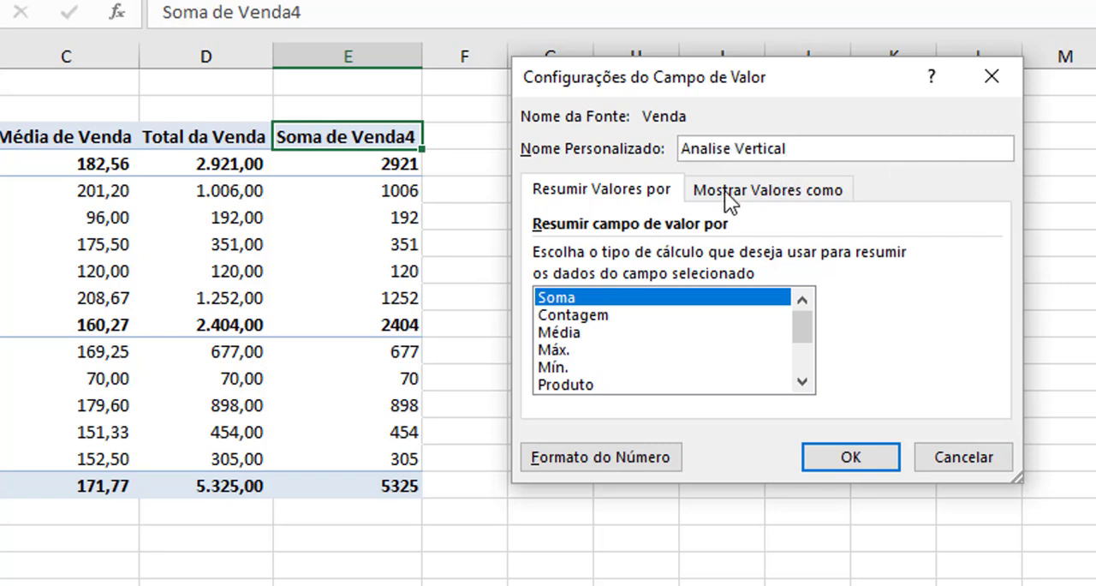
Show the Analise Vertical values as % do Total de Colunas and apply the field settings
left_click(770, 192)
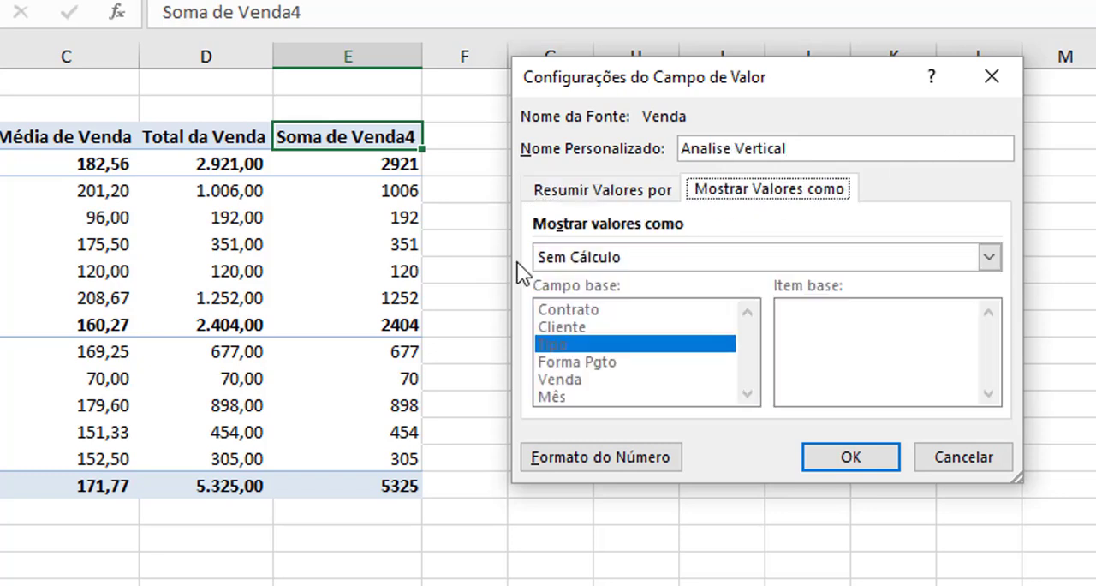
left_click(609, 255)
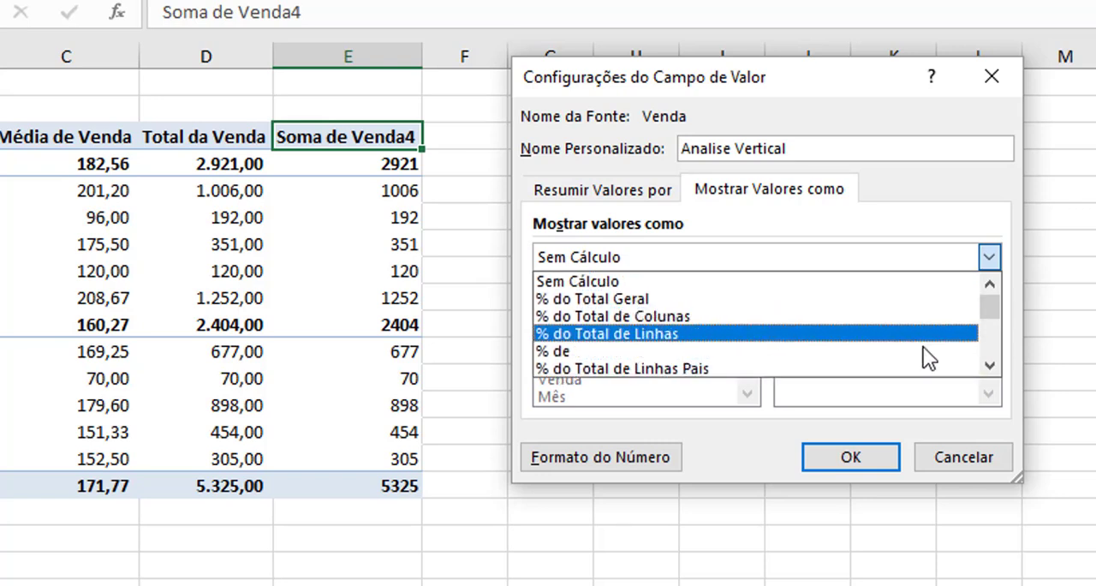
left_click(995, 366)
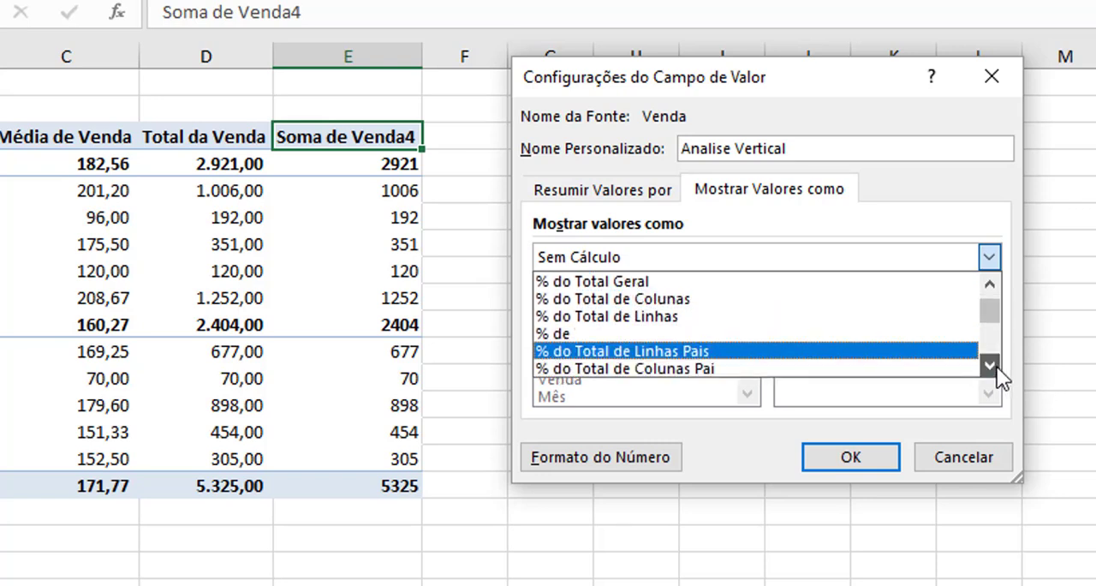
left_click(997, 366)
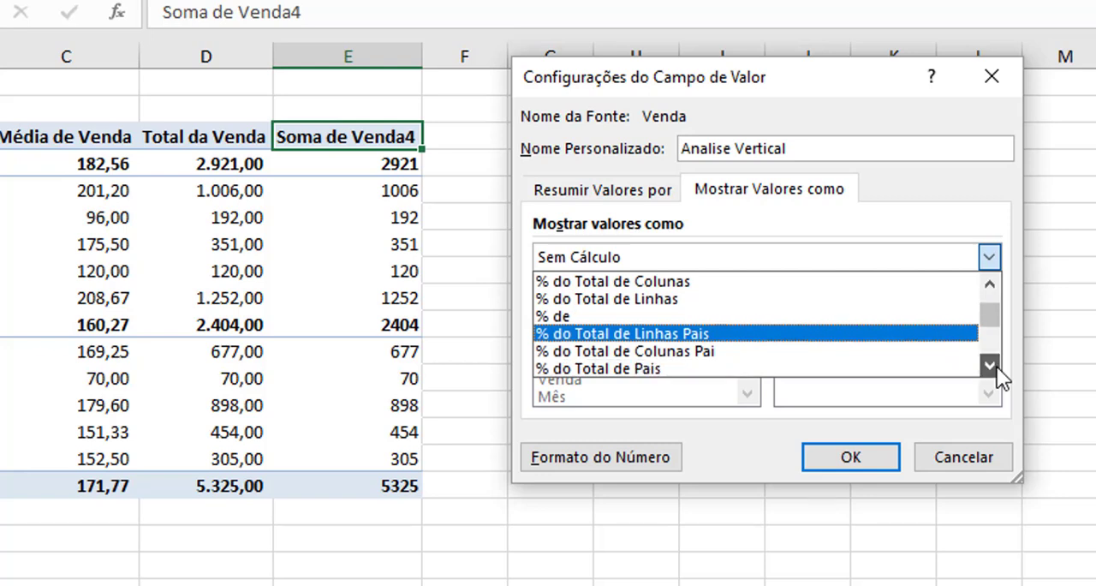
left_click(997, 366)
left_click(997, 367)
left_click(996, 366)
left_click(996, 366)
left_click(996, 366)
left_click(997, 366)
left_click(997, 366)
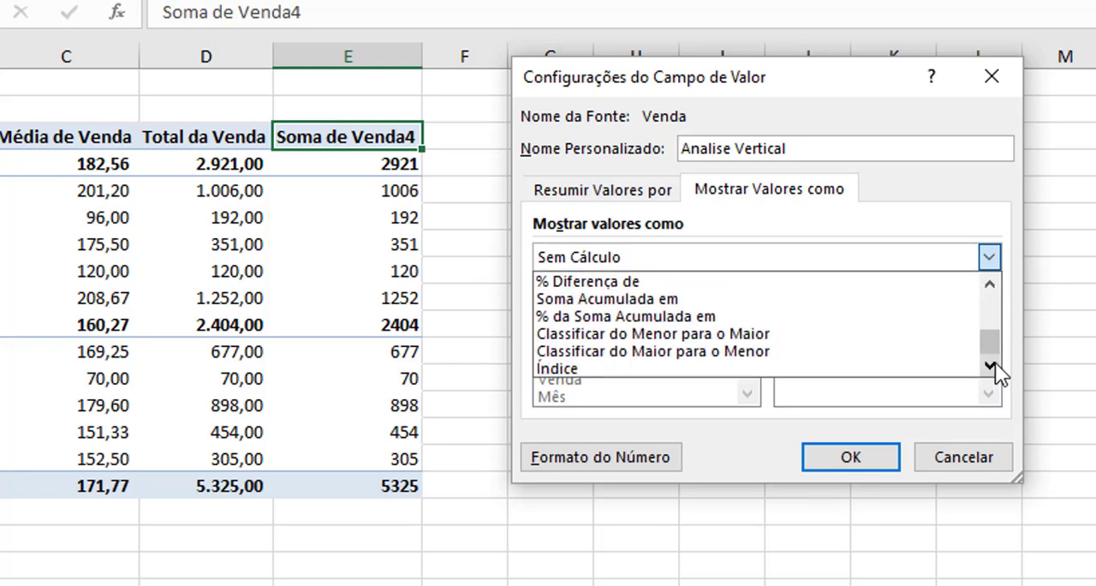
left_click(994, 286)
left_click(994, 286)
left_click(994, 286)
left_click(994, 286)
left_click(994, 286)
left_click(994, 286)
left_click(994, 286)
left_click(994, 286)
left_click(994, 286)
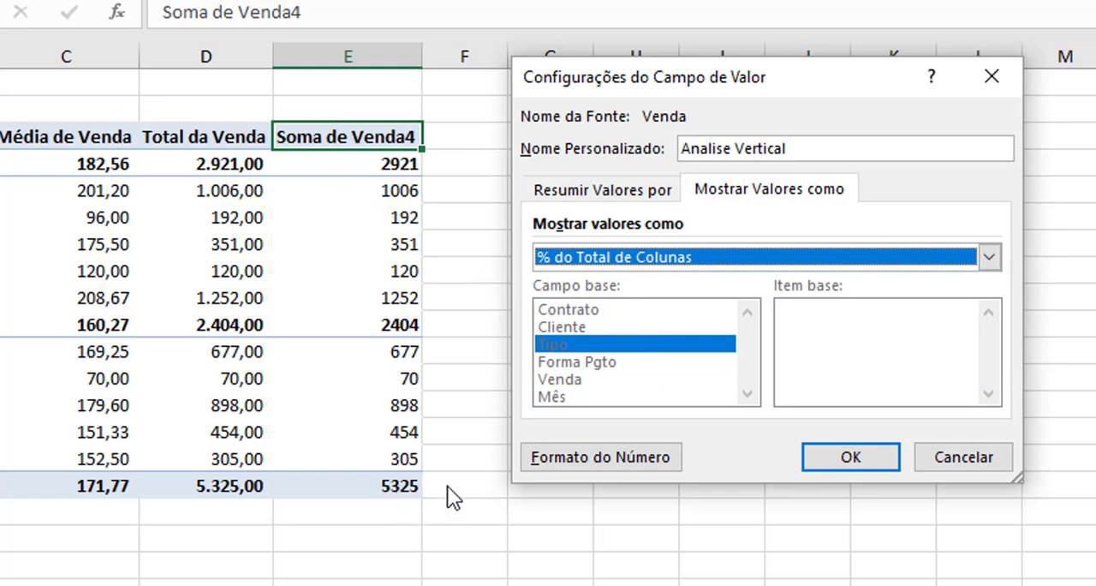
left_click(837, 463)
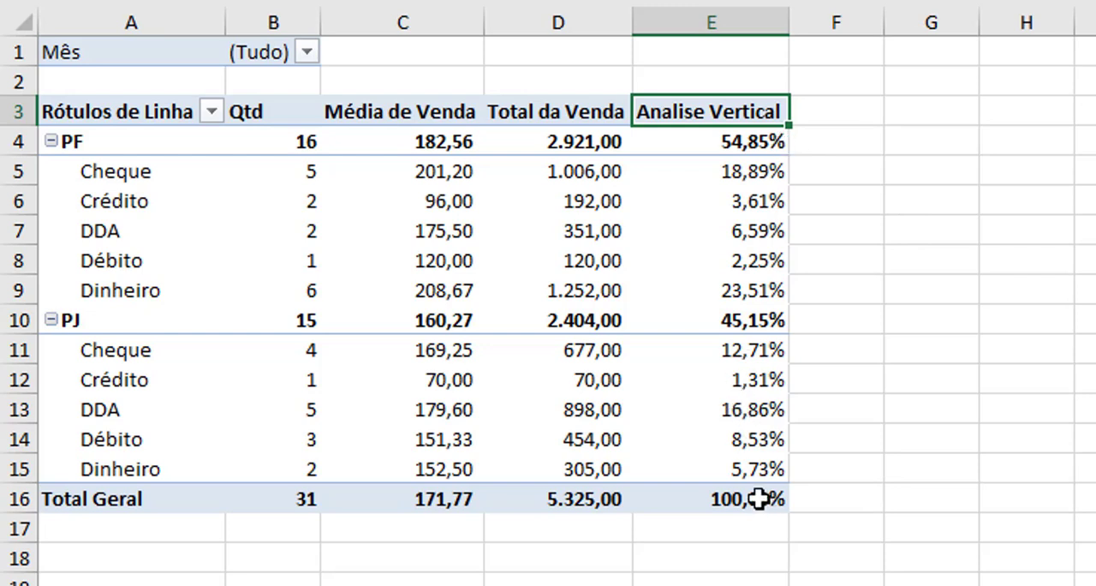
mouse_move(761, 503)
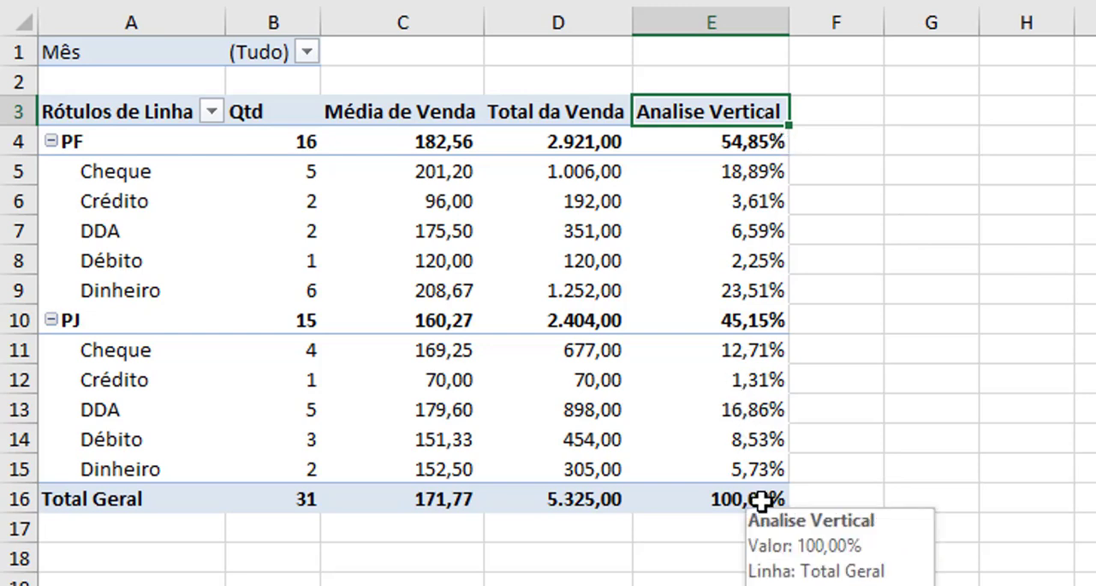